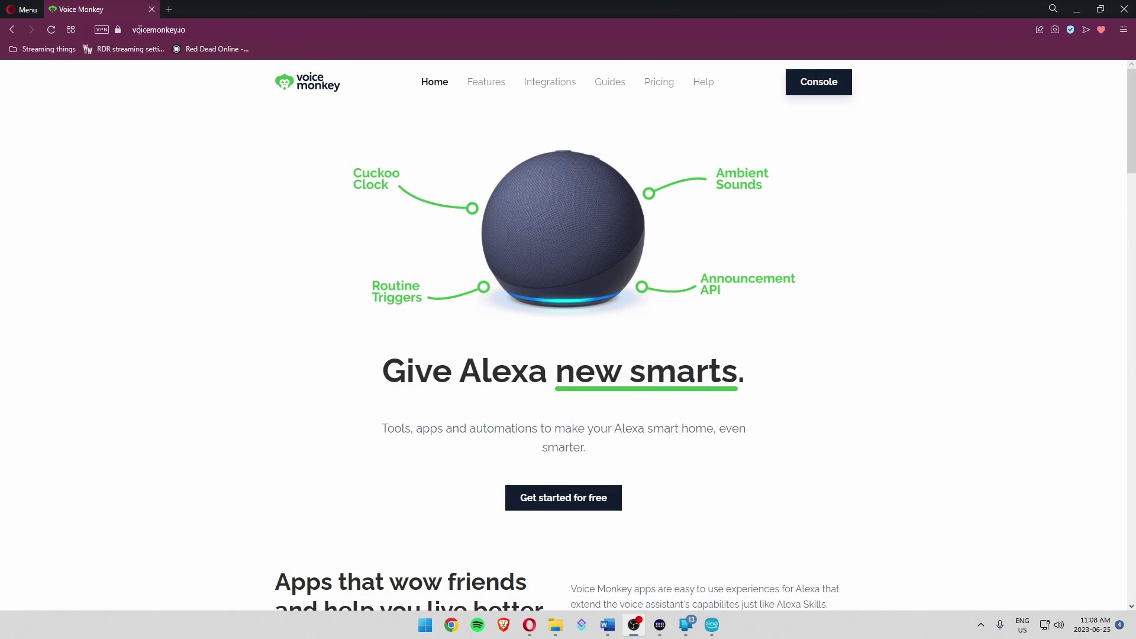
- Sign in to the Voice Monkey console with the Amazon account and show its devices
click(814, 88)
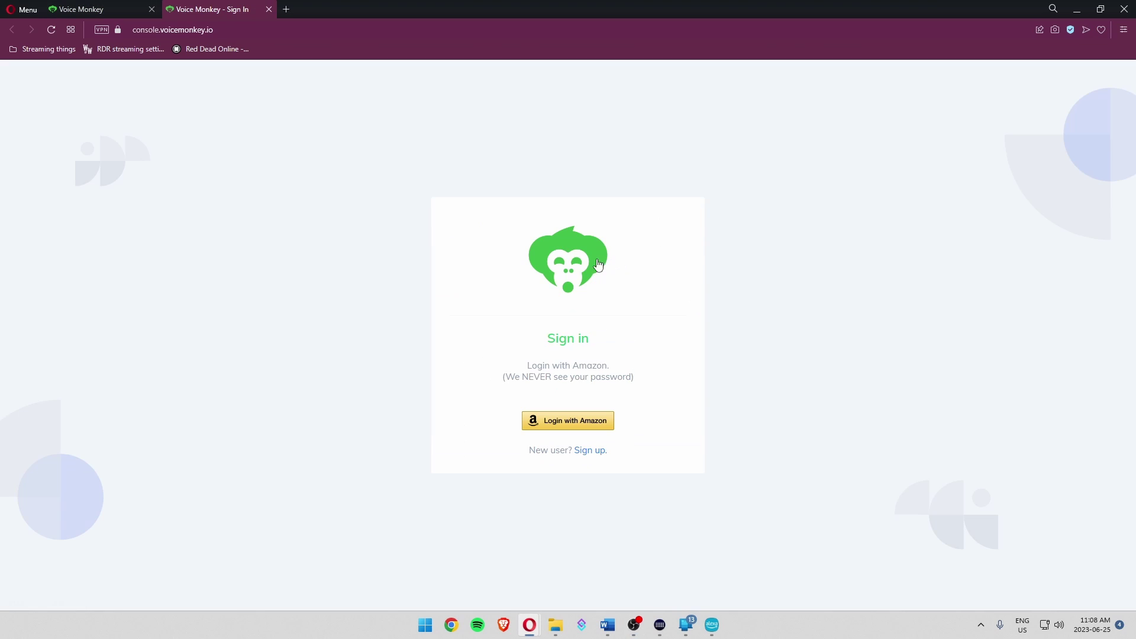
click(564, 423)
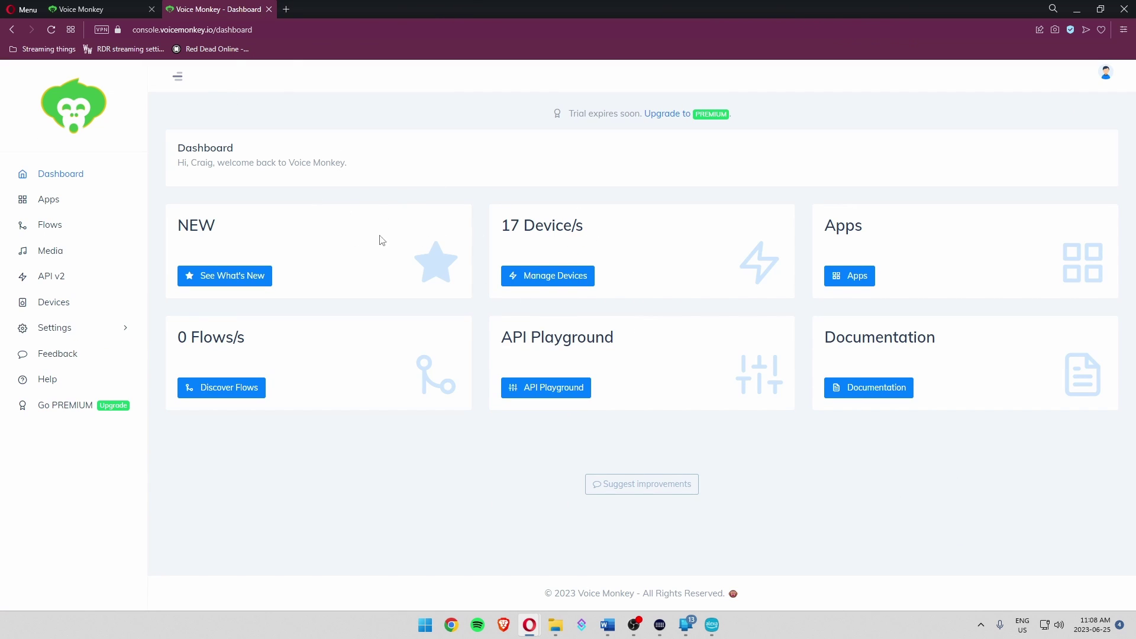
click(48, 303)
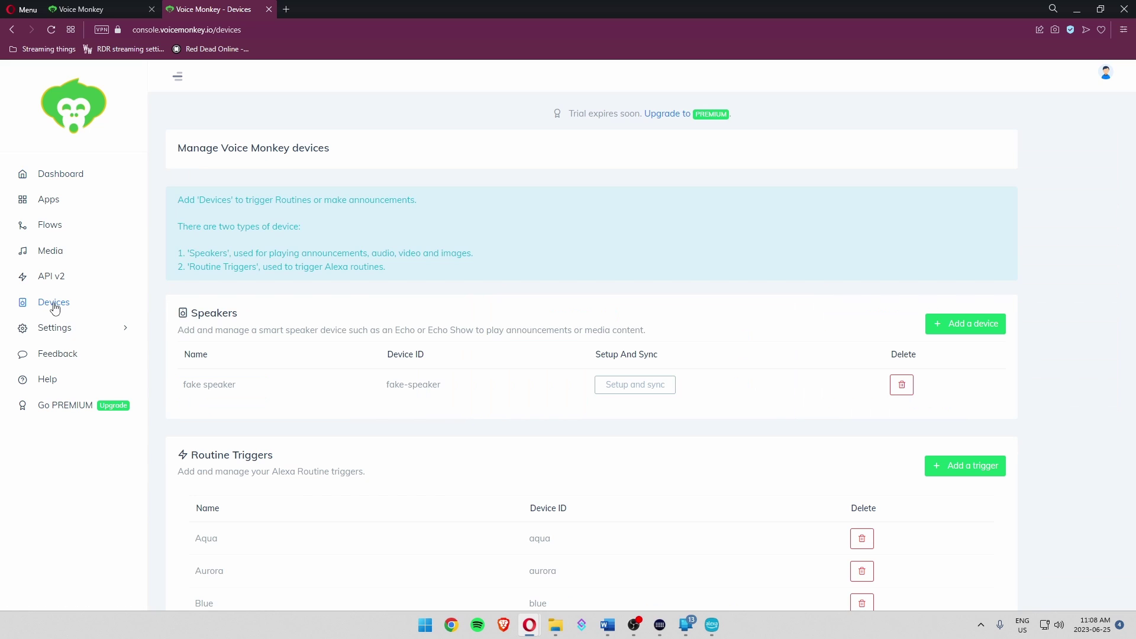
- Add a new routine trigger named YT TEST to the Voice Monkey devices
scroll(585, 425, down, 2)
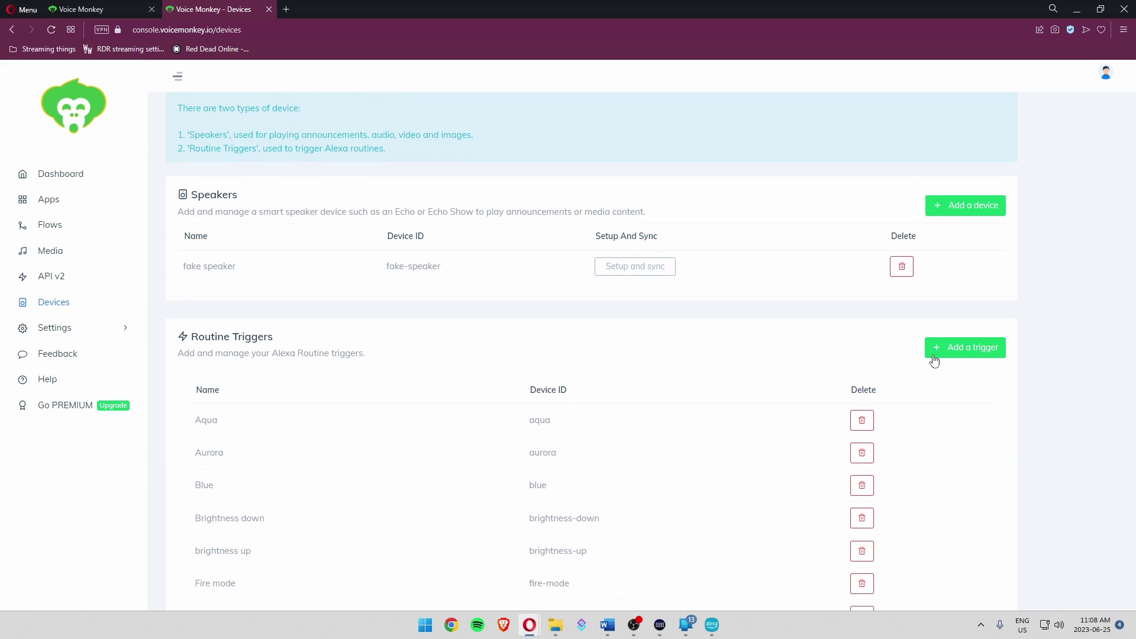
click(979, 350)
click(496, 406)
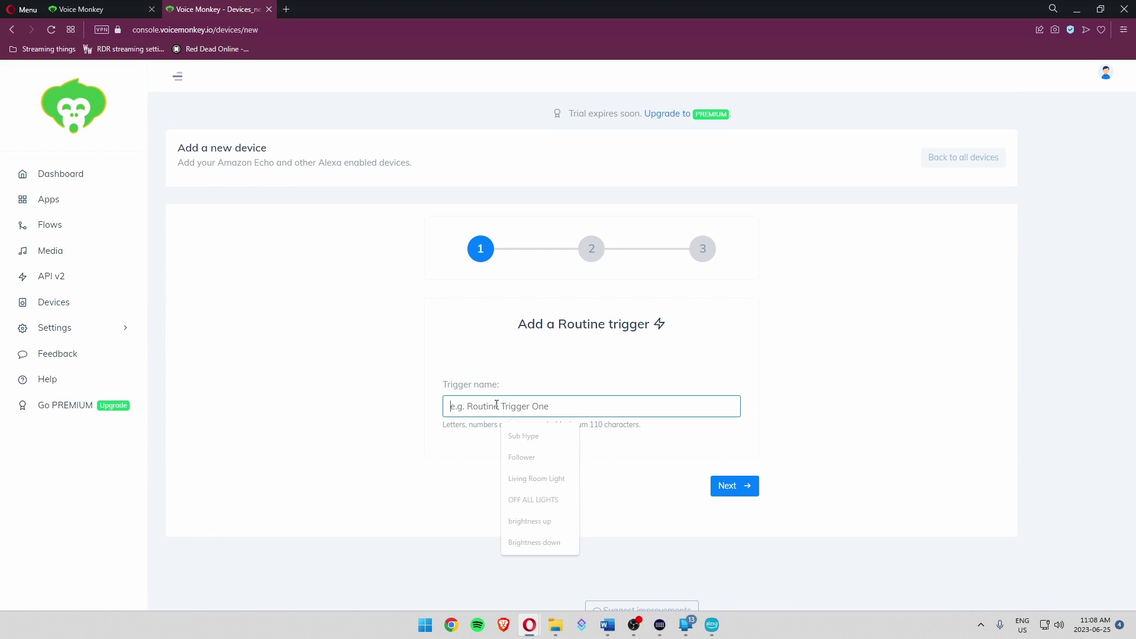
text(YT)
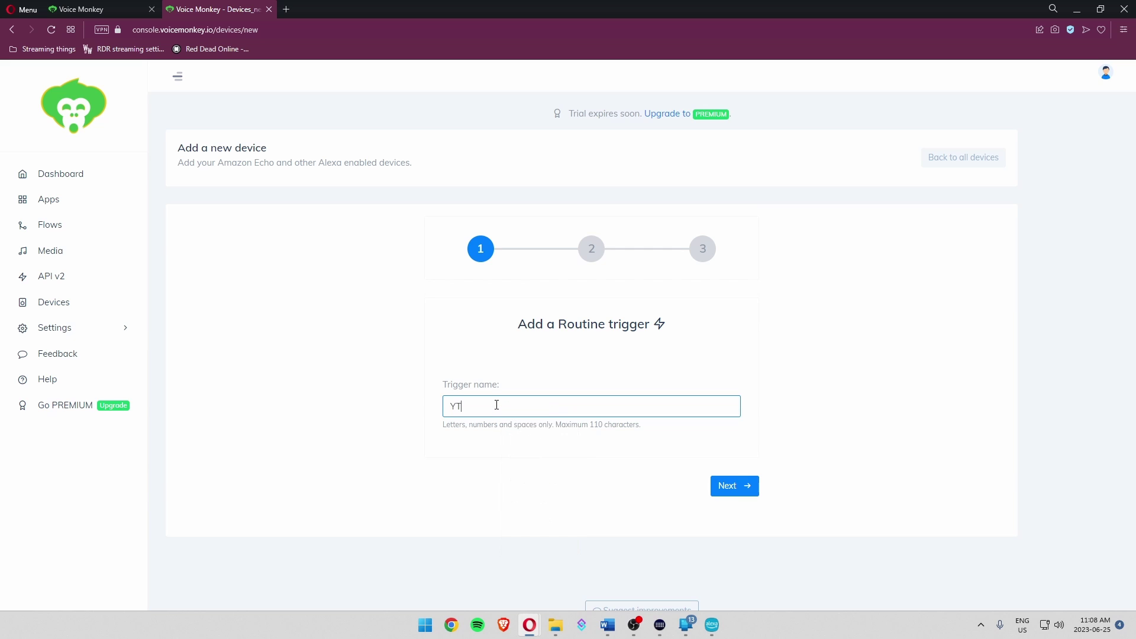
text( Yap)
key(Return)
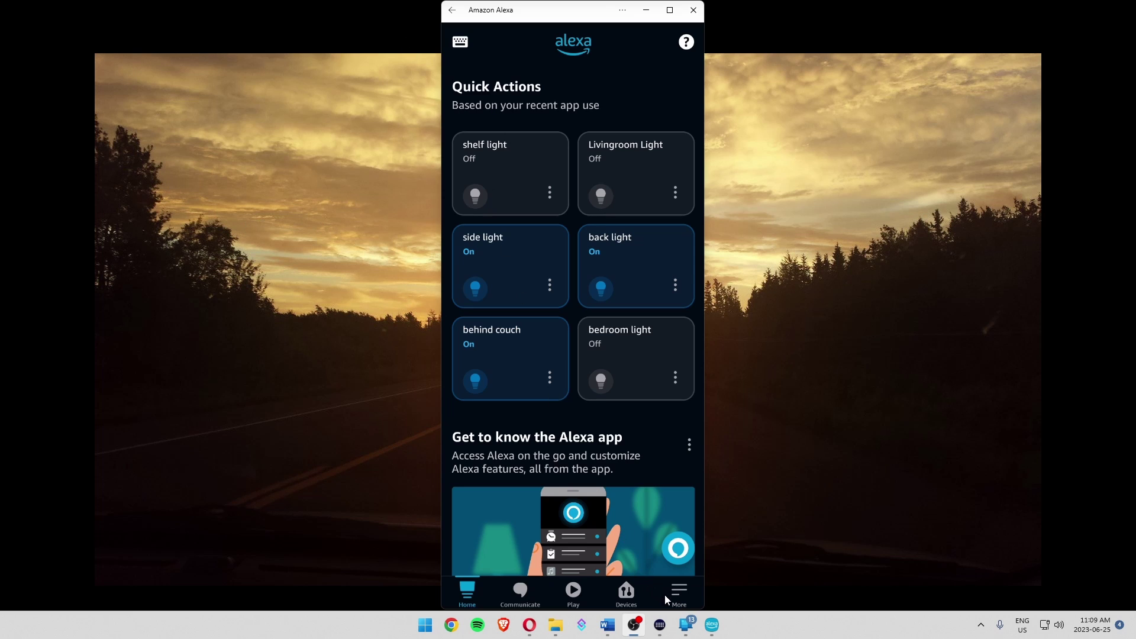
- Switch to the Amazon Alexa app and view the smart home skills already linked to its devices
click(627, 591)
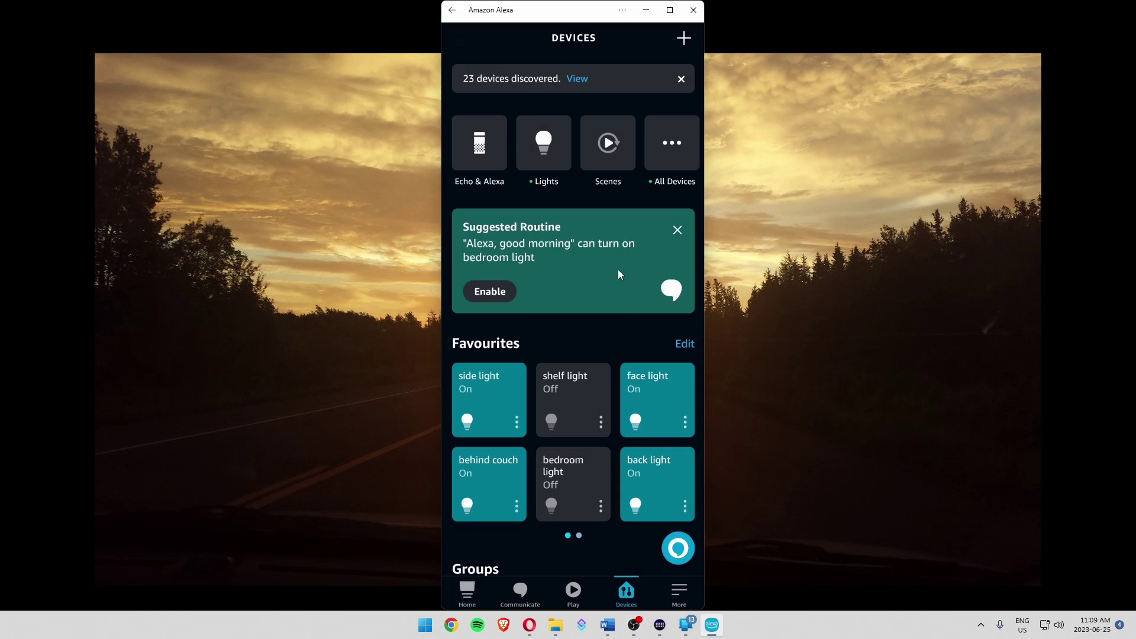
scroll(617, 269, down, 5)
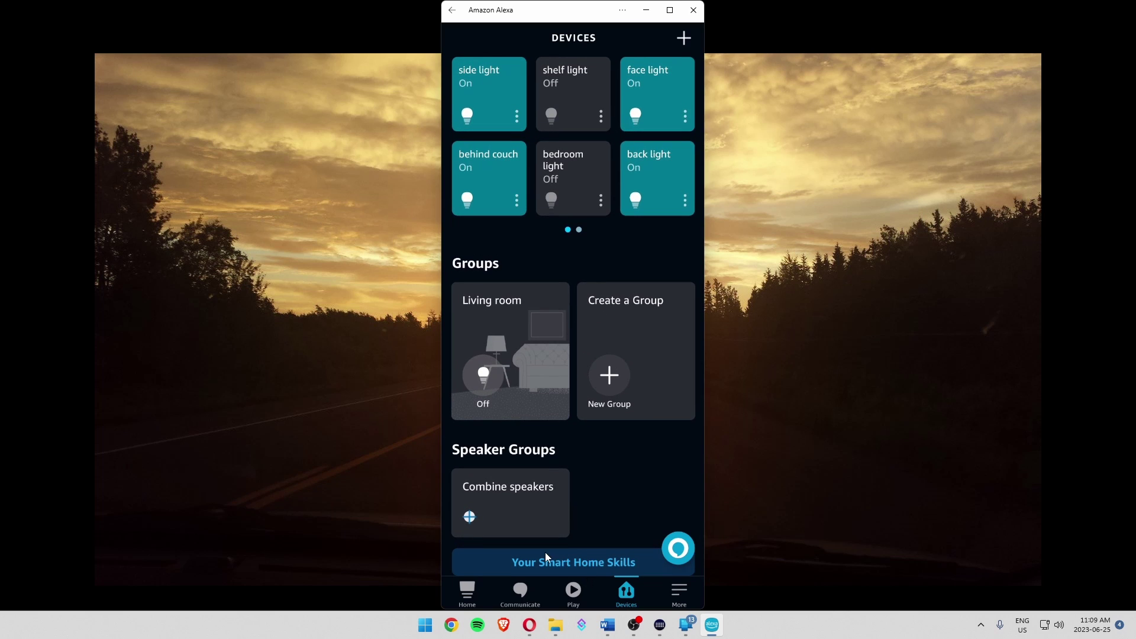
click(588, 560)
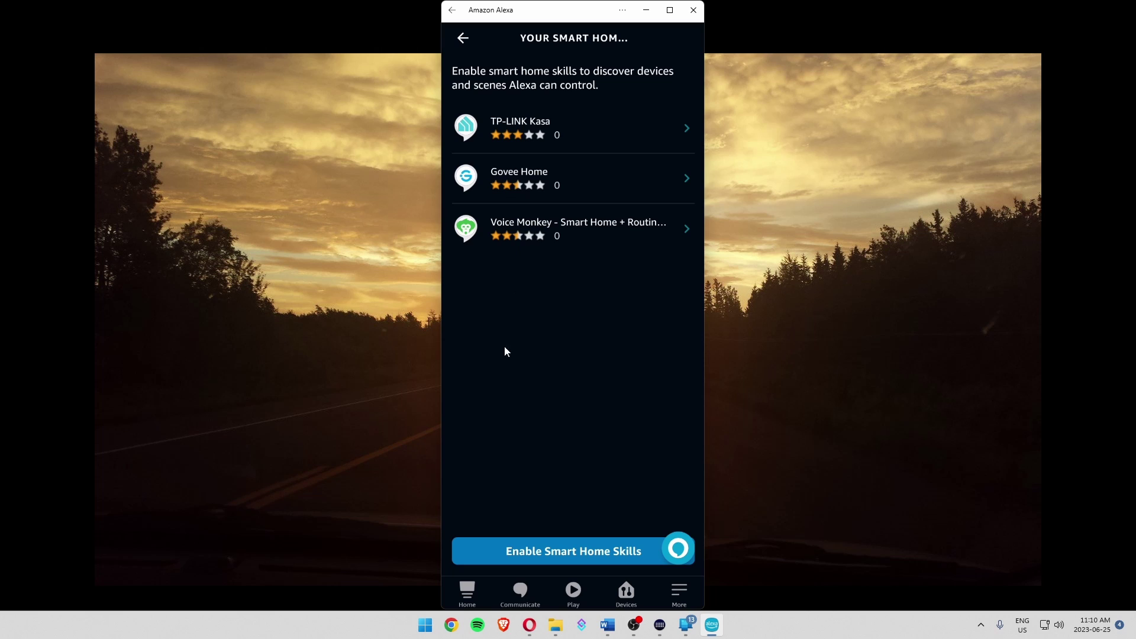
- Search the Alexa skills for govee, view the Govee Home skill's details, and return to the devices overview
click(555, 558)
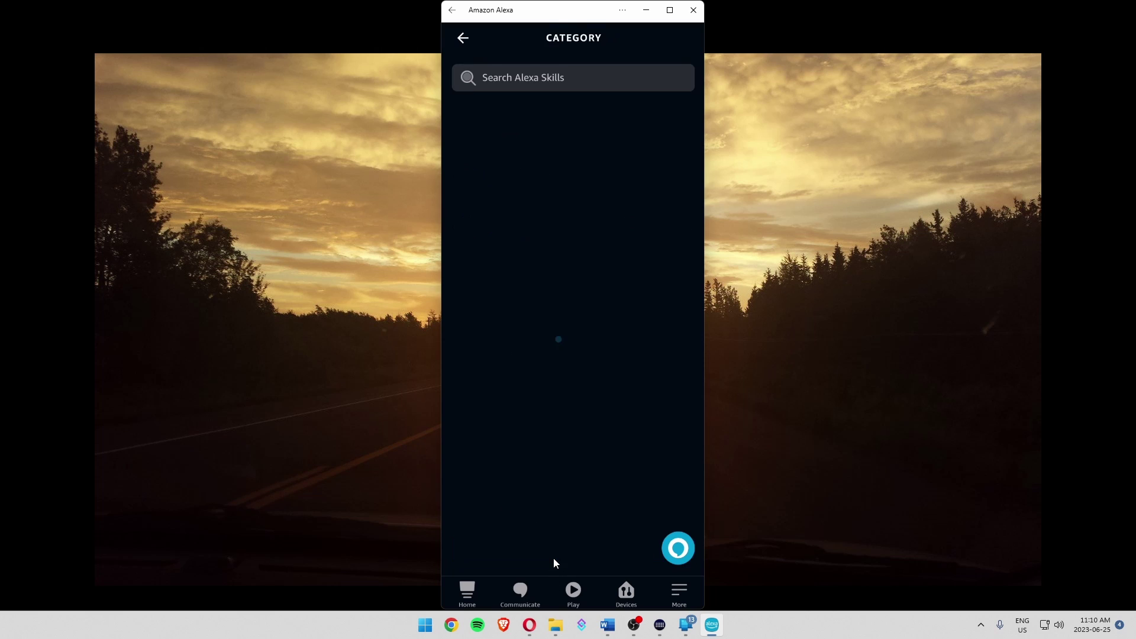
click(544, 83)
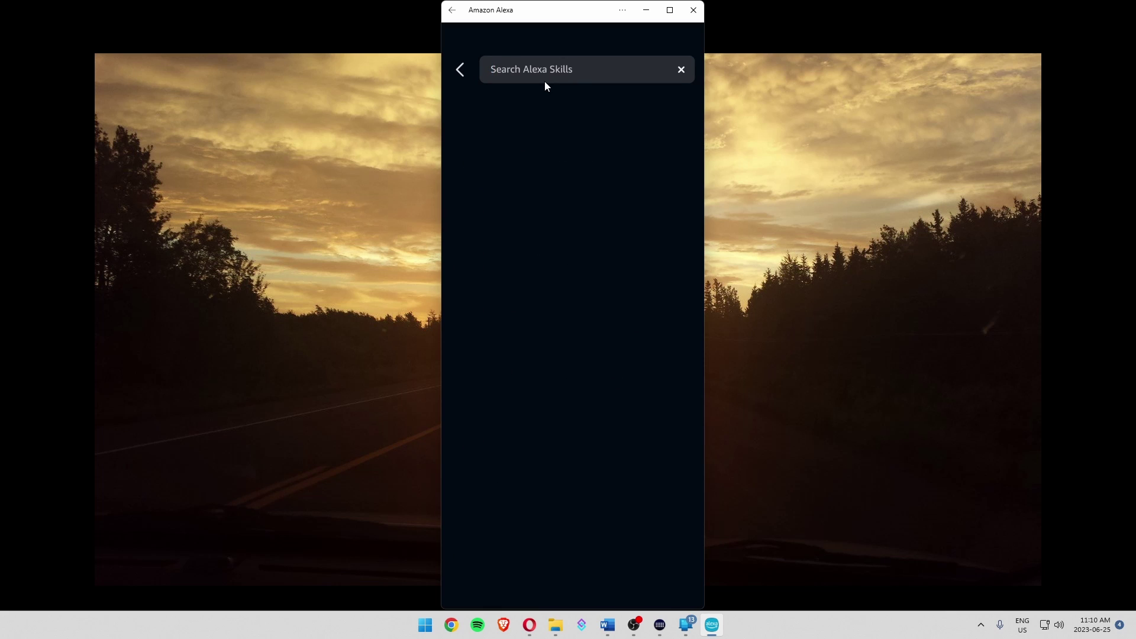
text(govee)
key(Return)
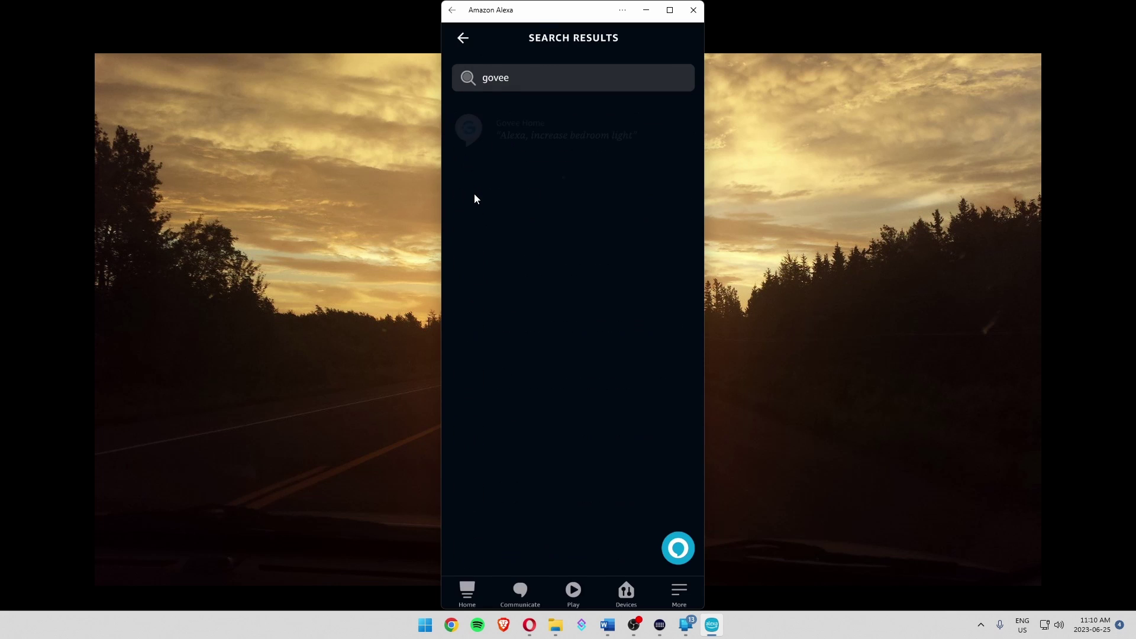
click(559, 136)
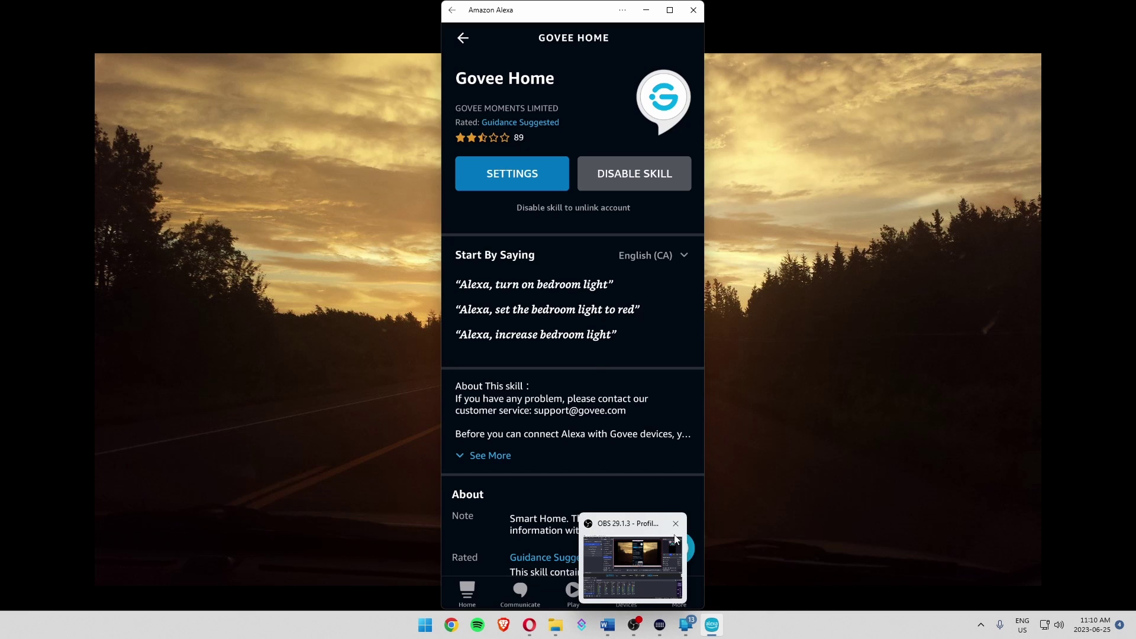
key(alt+Left)
click(626, 591)
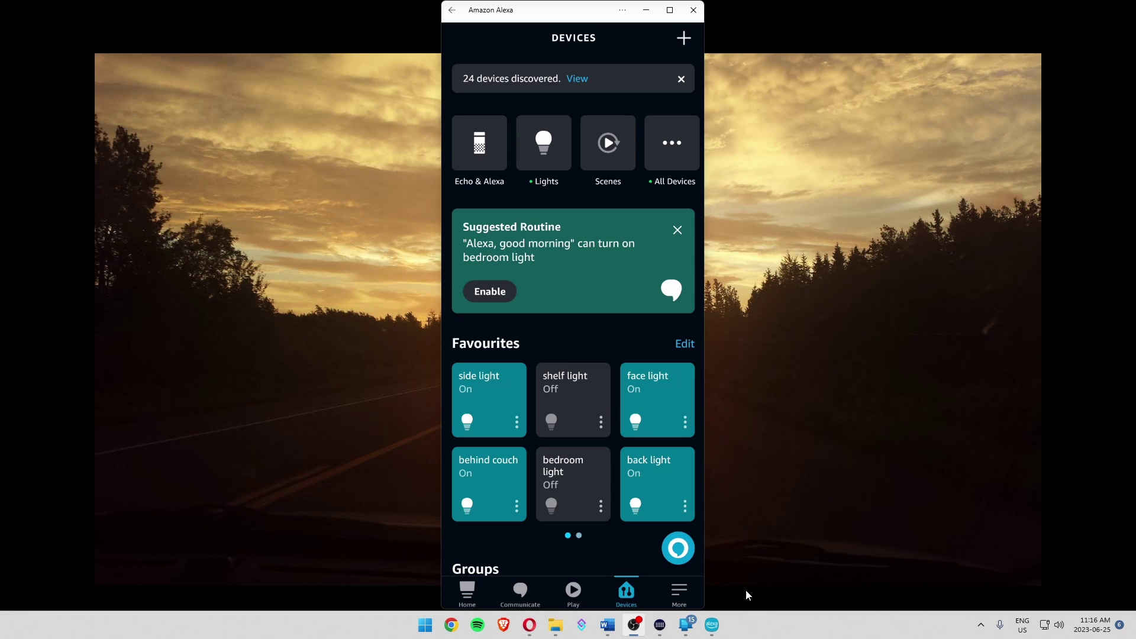
- Create a new Alexa routine and name it YT TEST
click(690, 589)
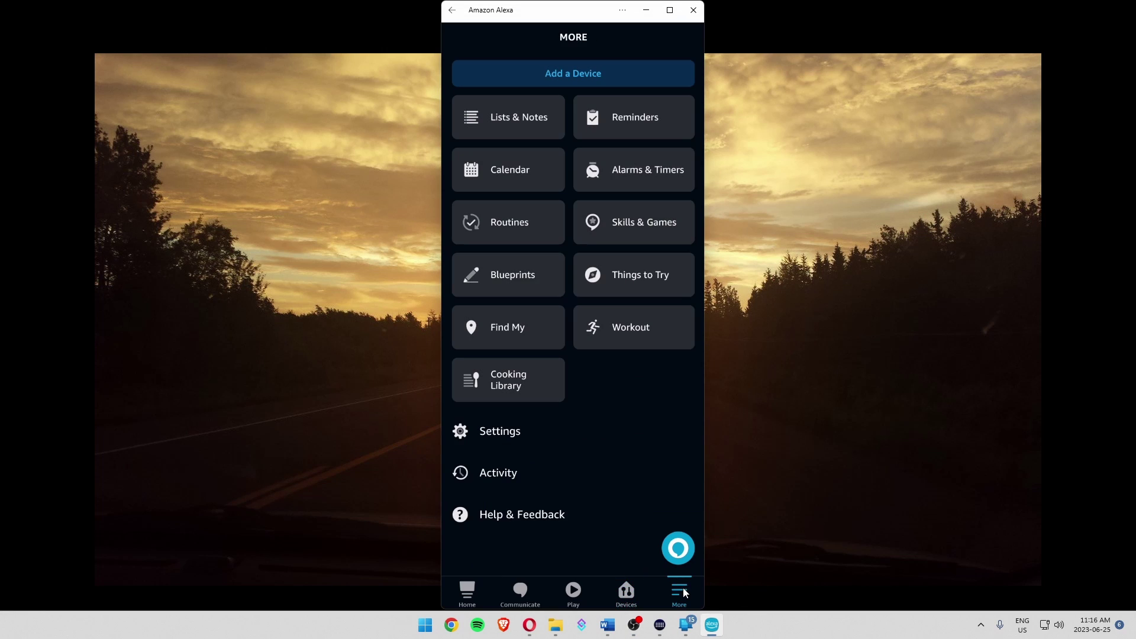
click(496, 221)
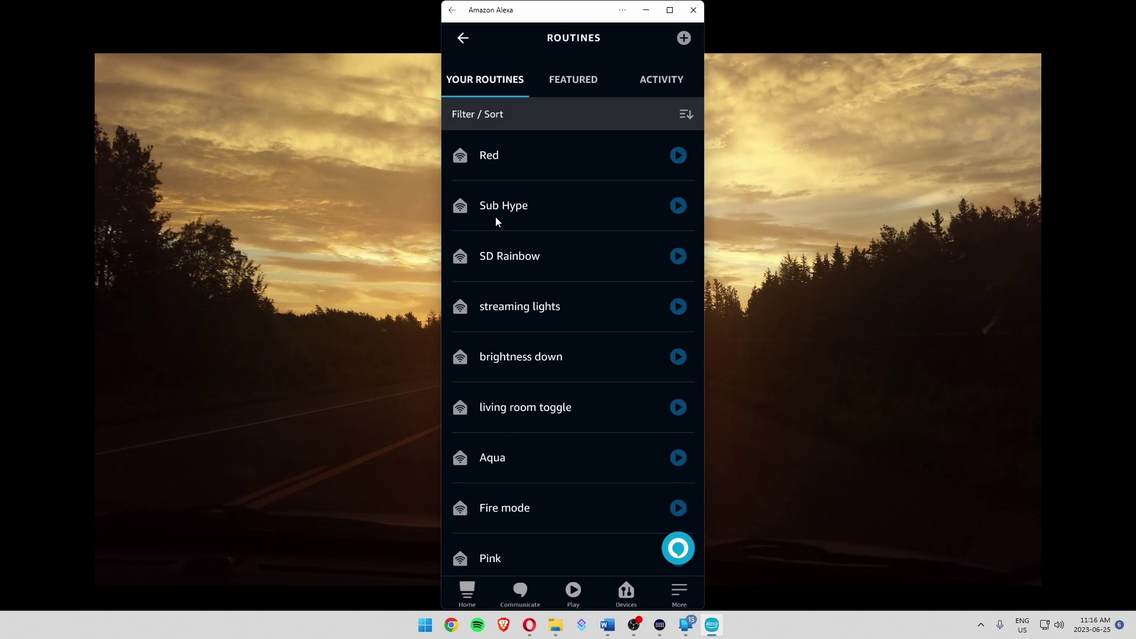
click(682, 37)
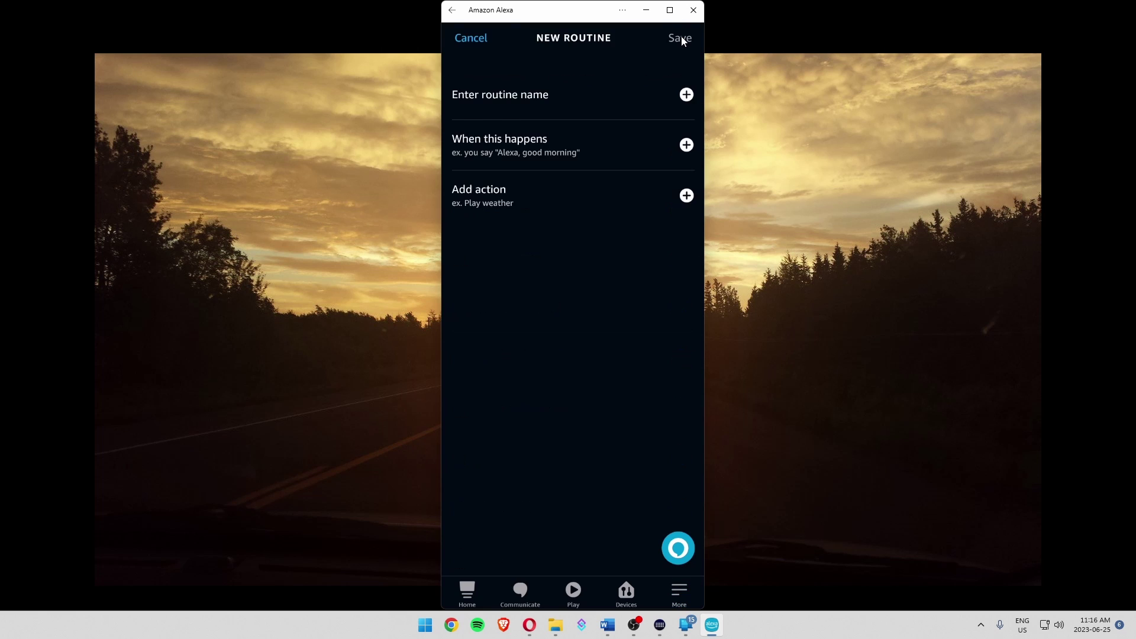
click(531, 95)
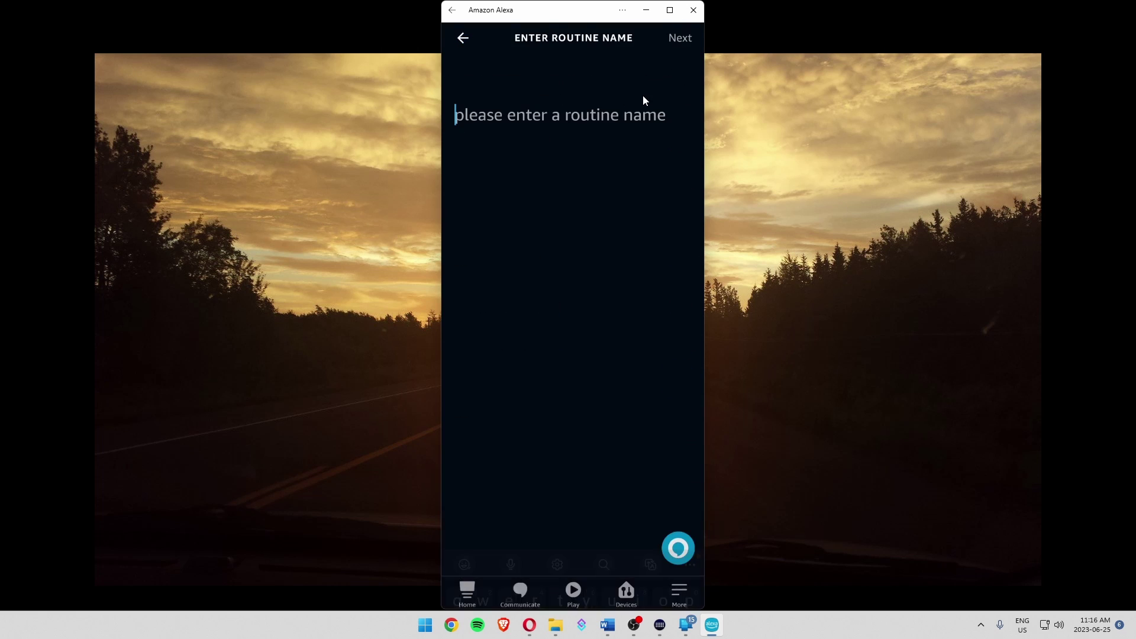
text(YT TES)
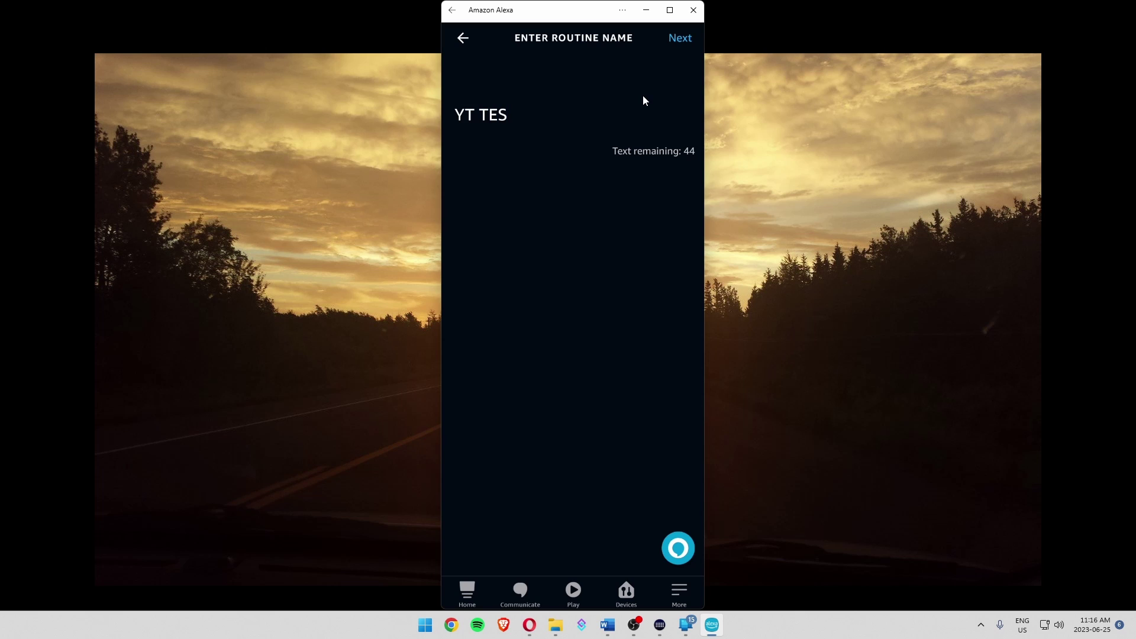
text(T)
key(Return)
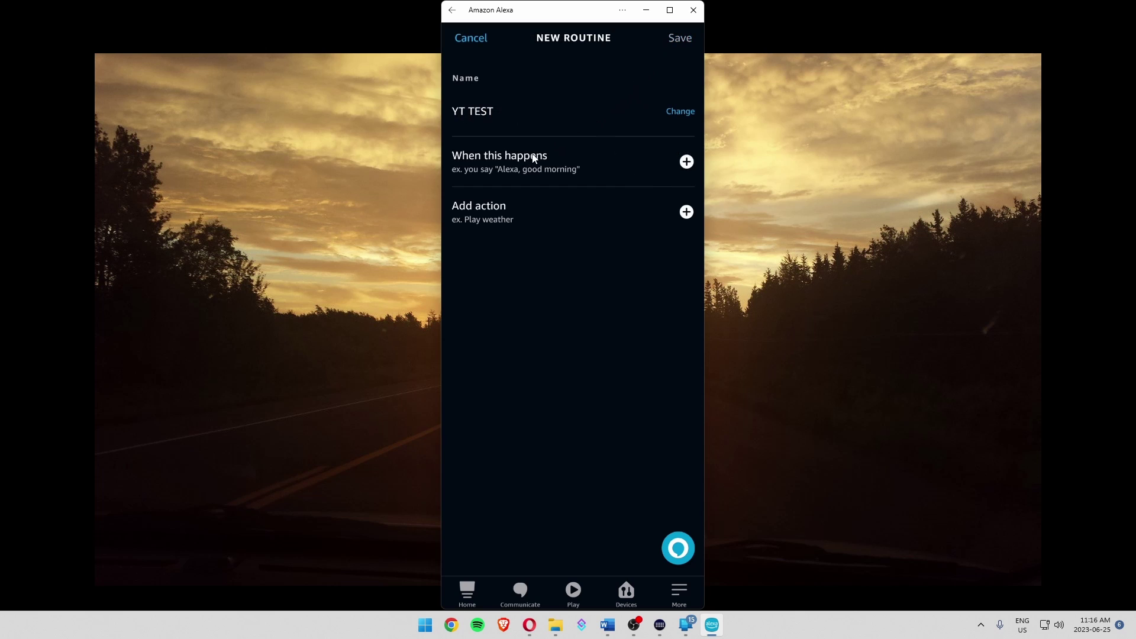
- Set the routine to start when the smart home device YT TEST is pressed
click(597, 161)
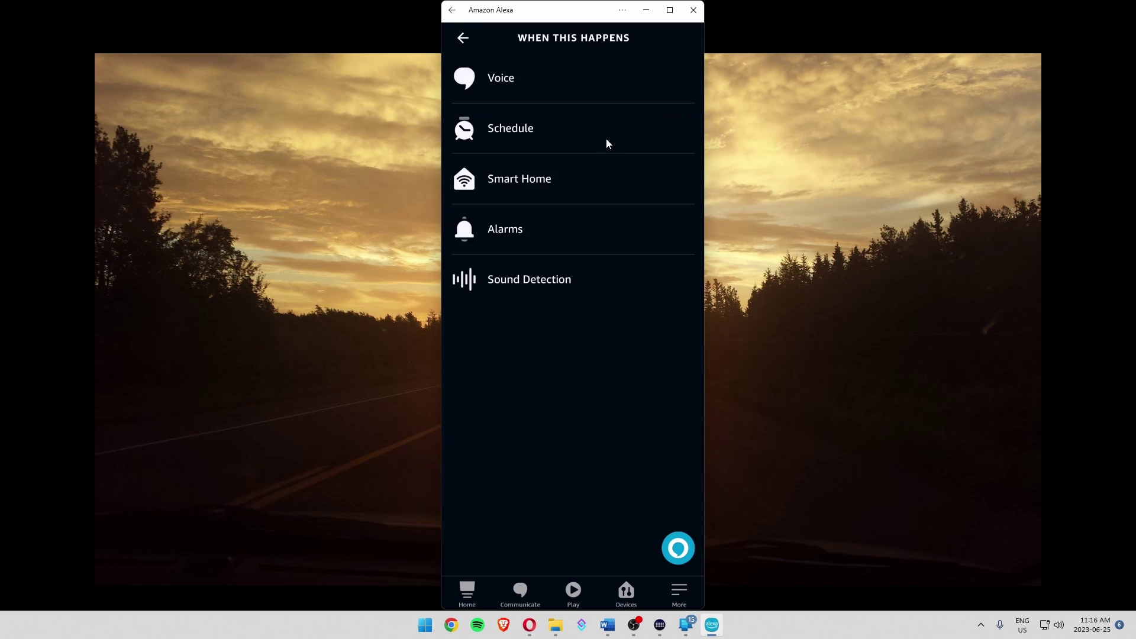
click(478, 178)
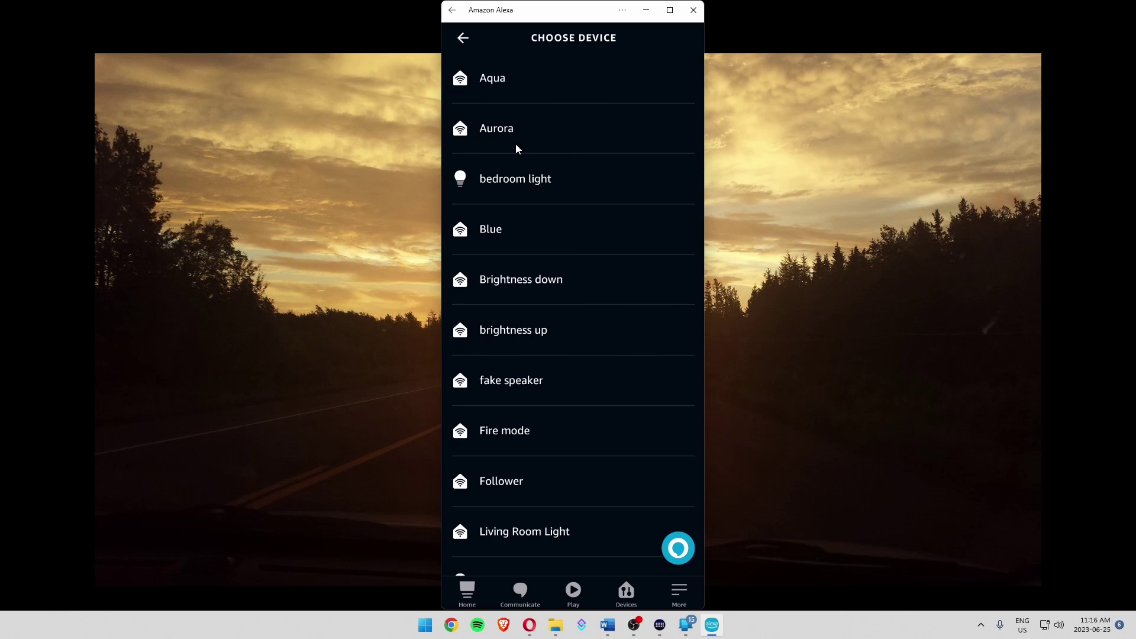
scroll(519, 137, down, 6)
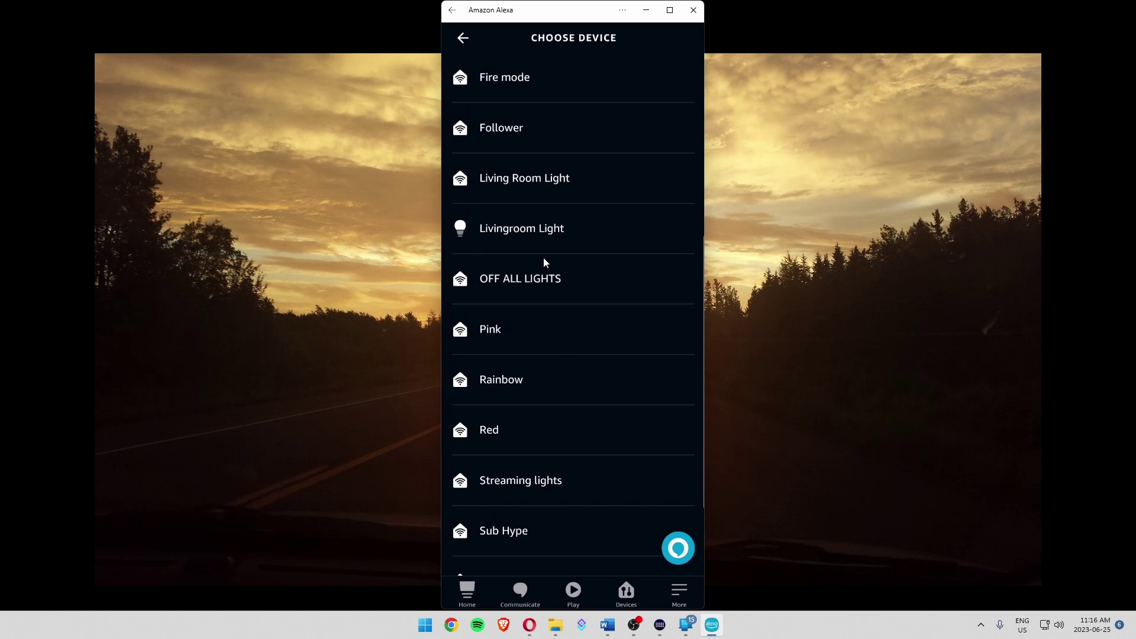
scroll(543, 260, down, 3)
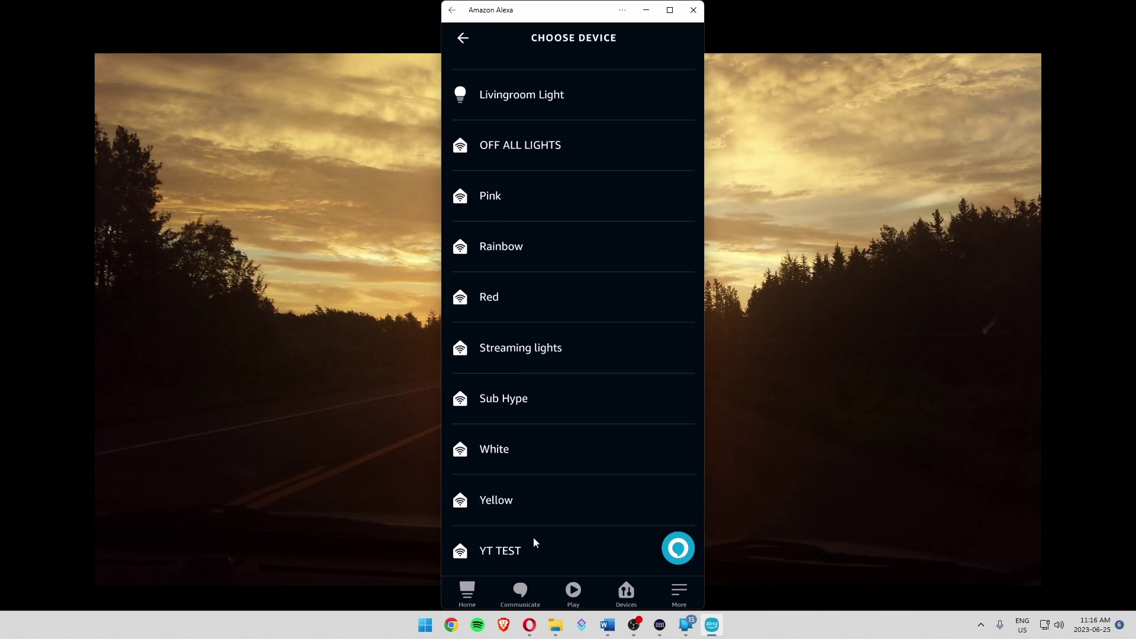
click(510, 547)
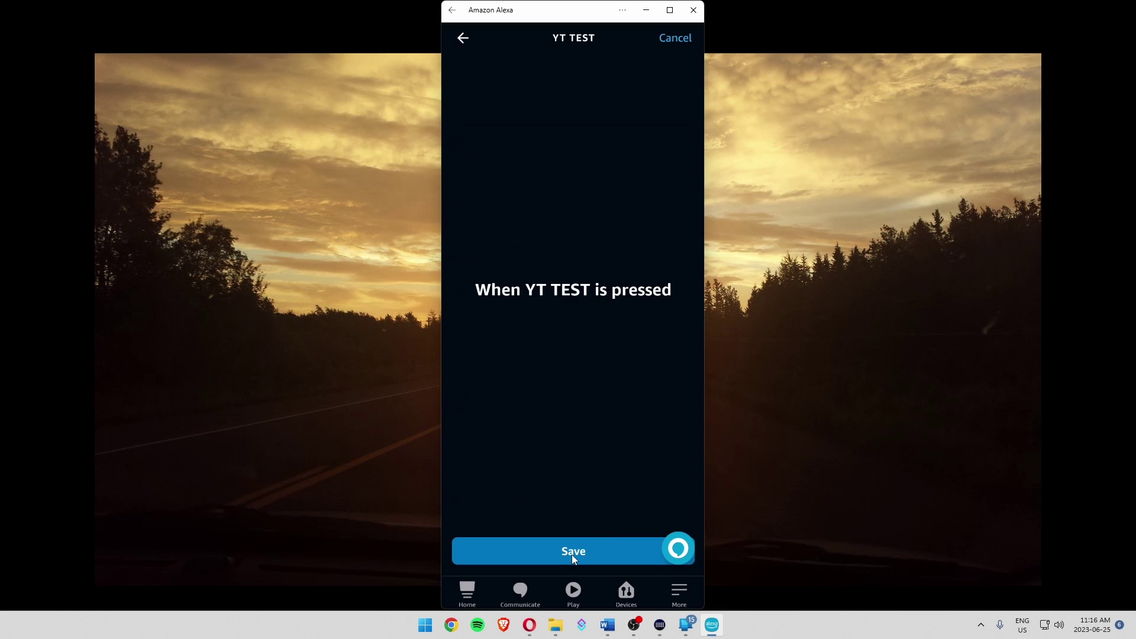
click(574, 544)
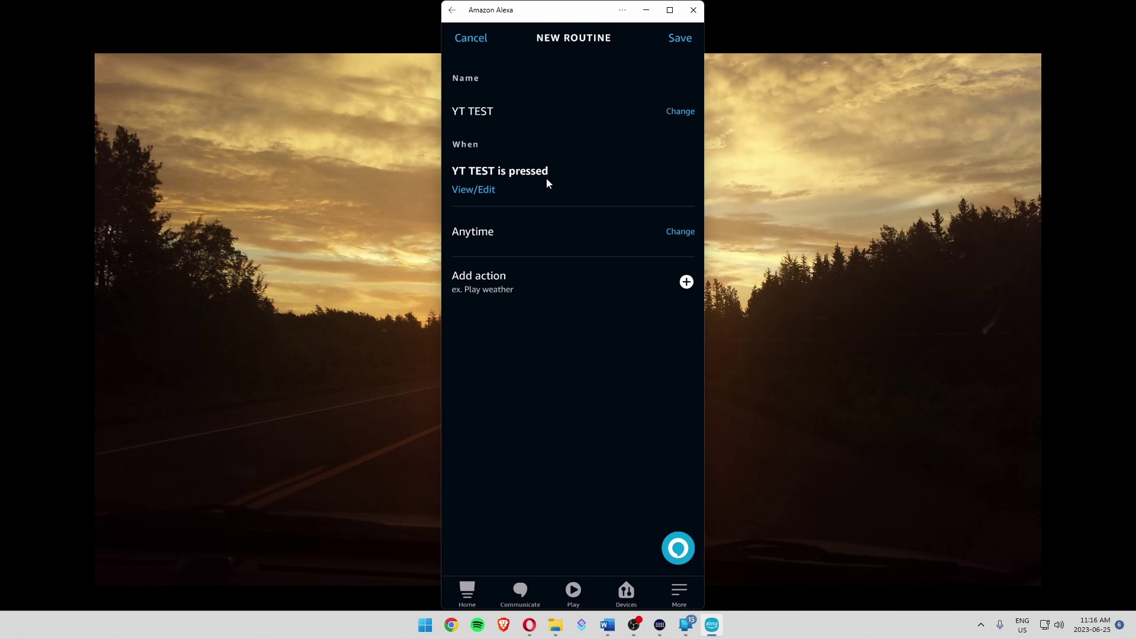
- Start adding a smart home action to the routine and look through the available scenes
click(505, 287)
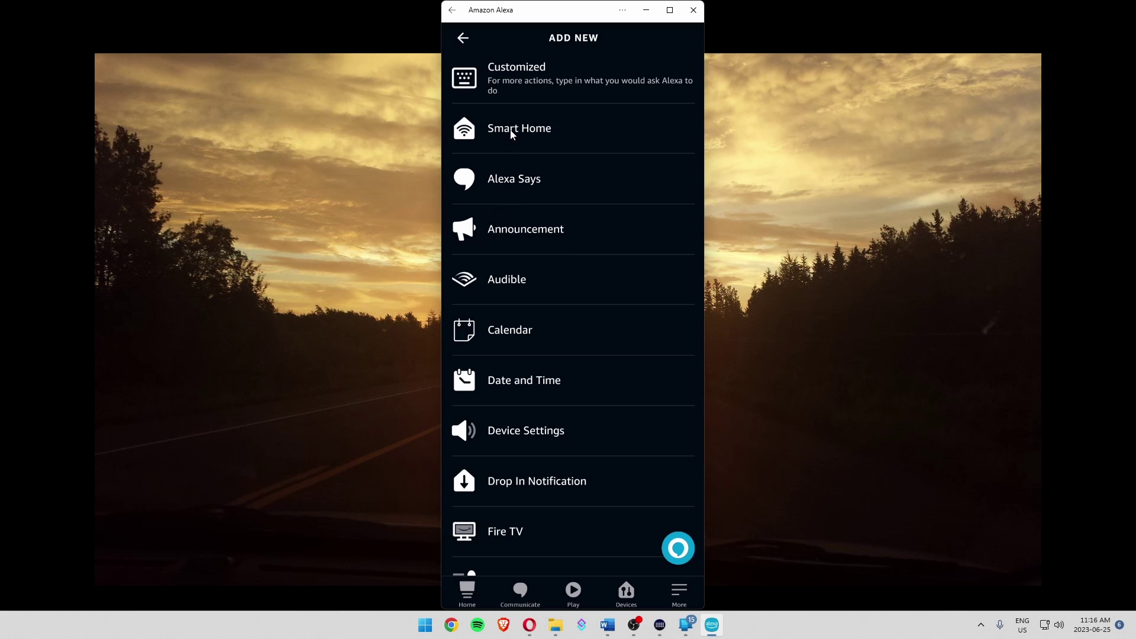
click(476, 128)
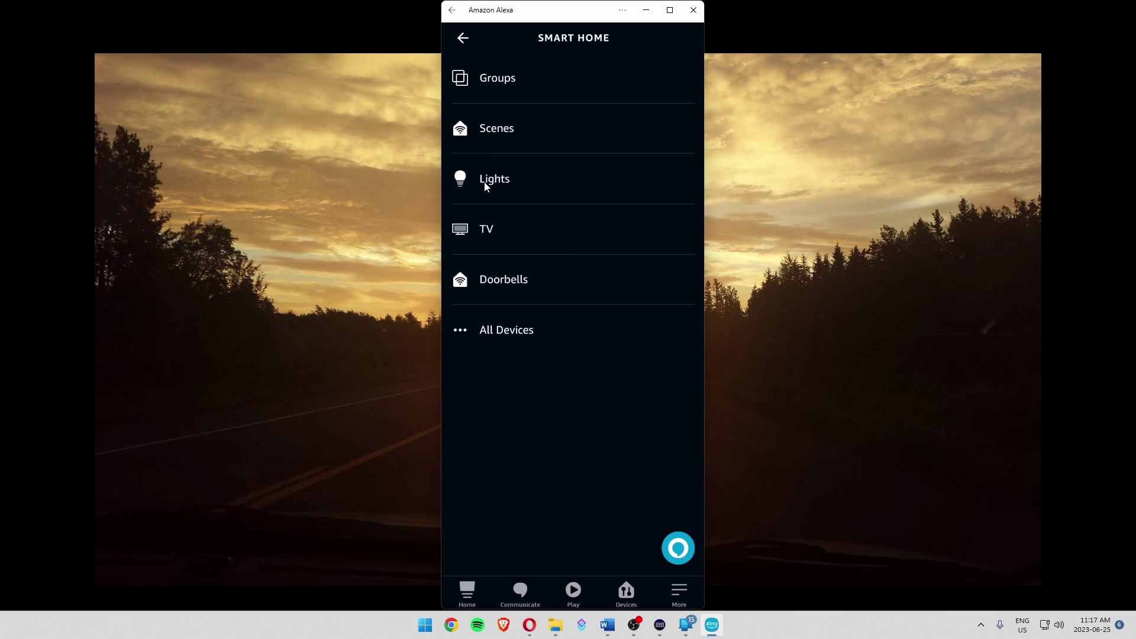
click(477, 130)
scroll(464, 116, down, 2)
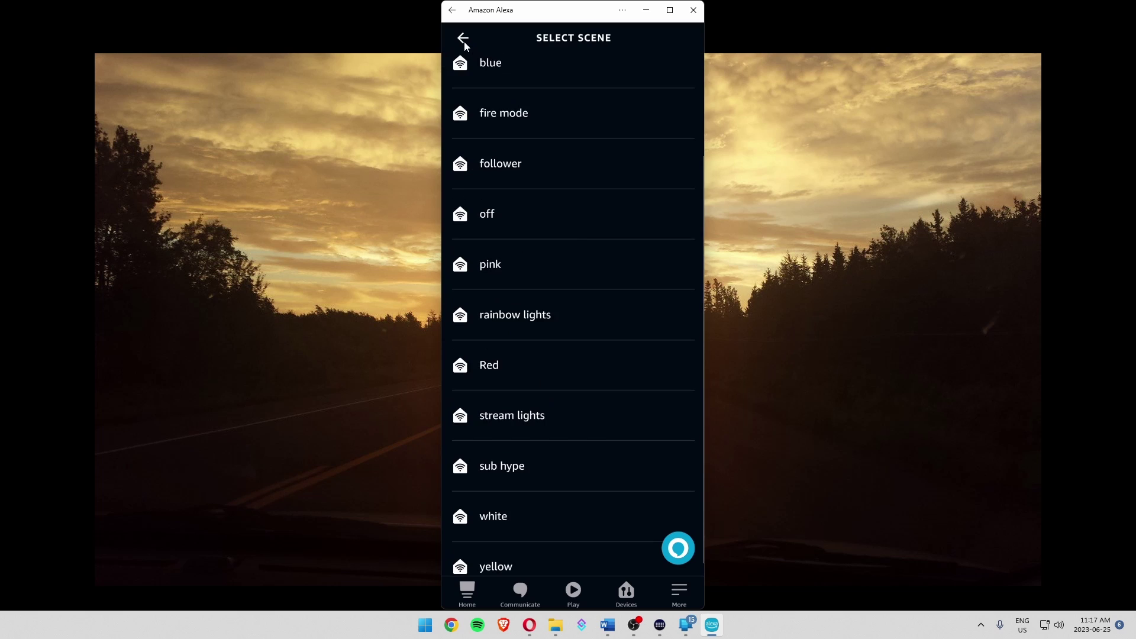
click(463, 38)
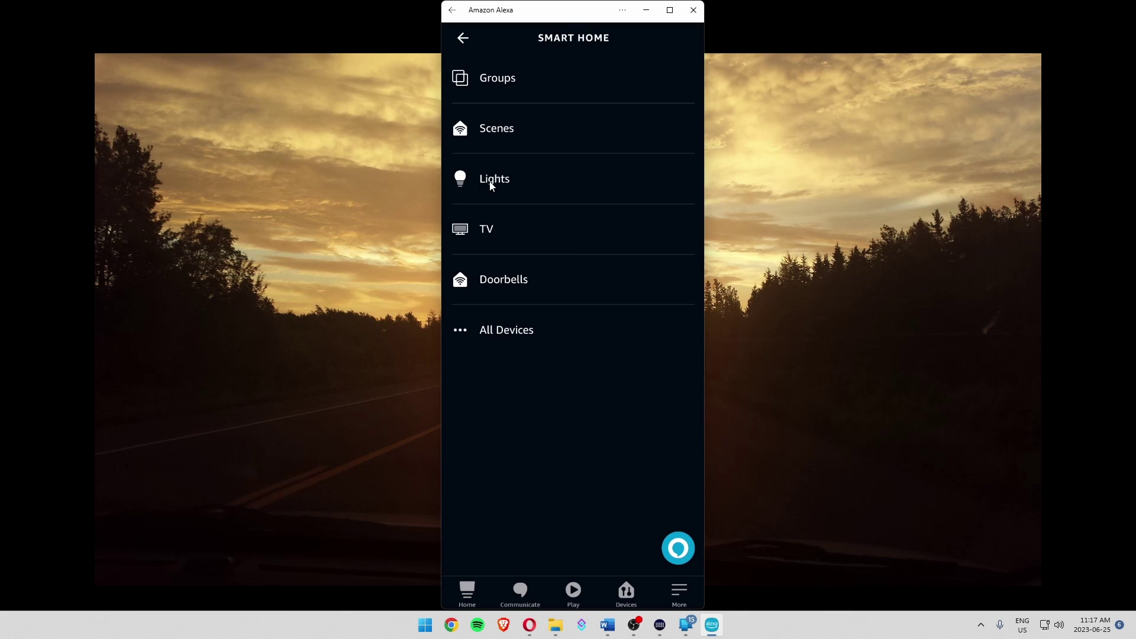
- Choose the shelf light for the routine's action and set its power to Off
click(491, 186)
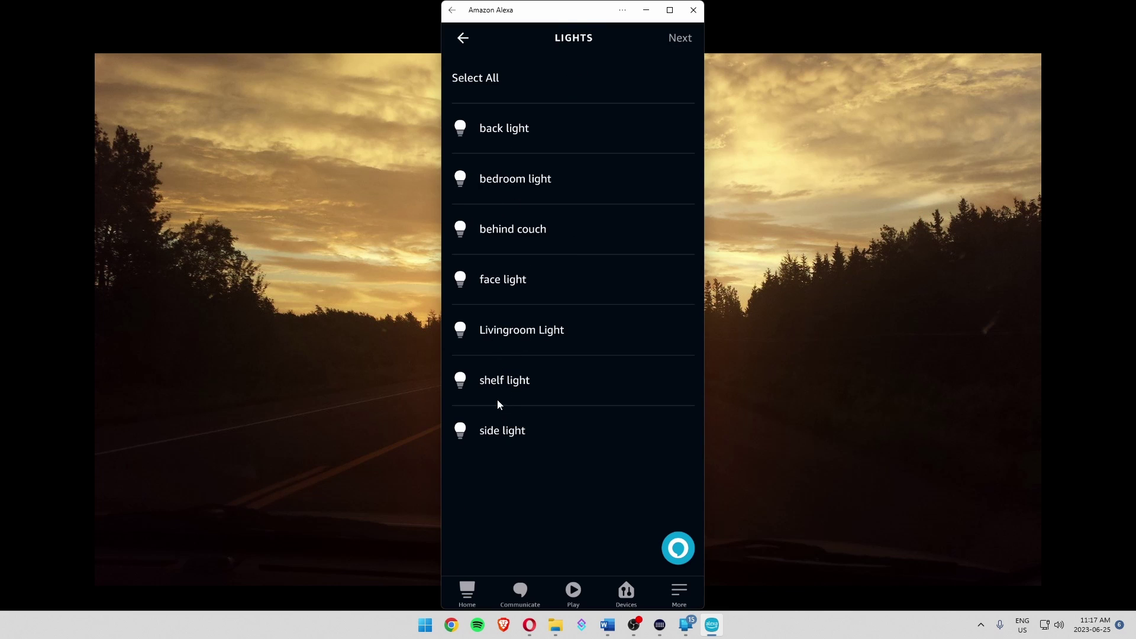
click(497, 382)
click(680, 37)
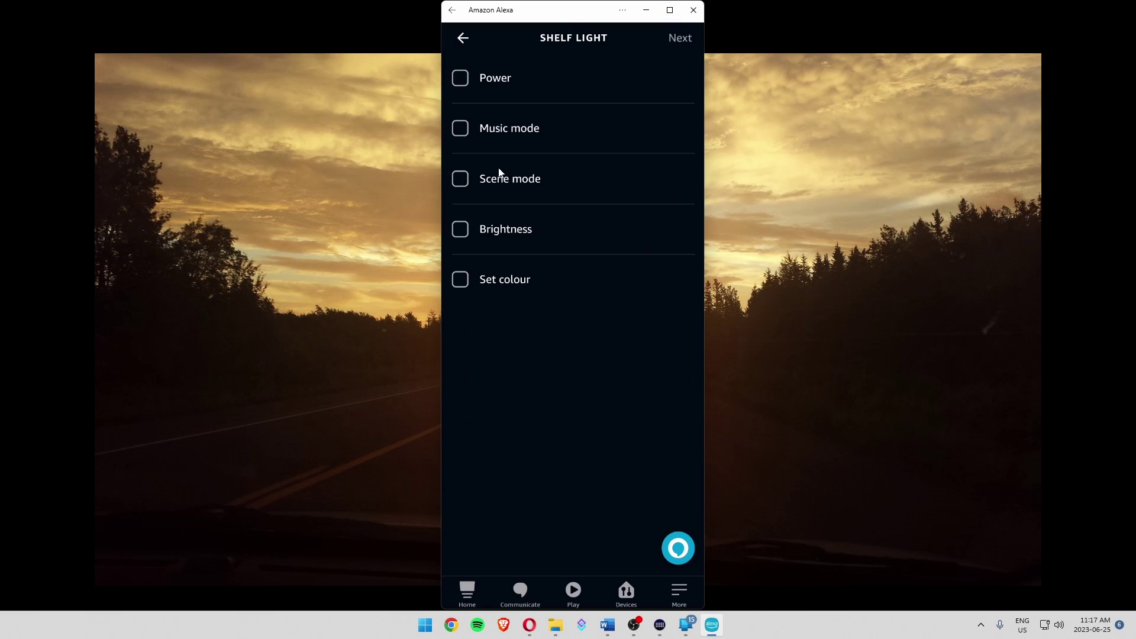
click(462, 79)
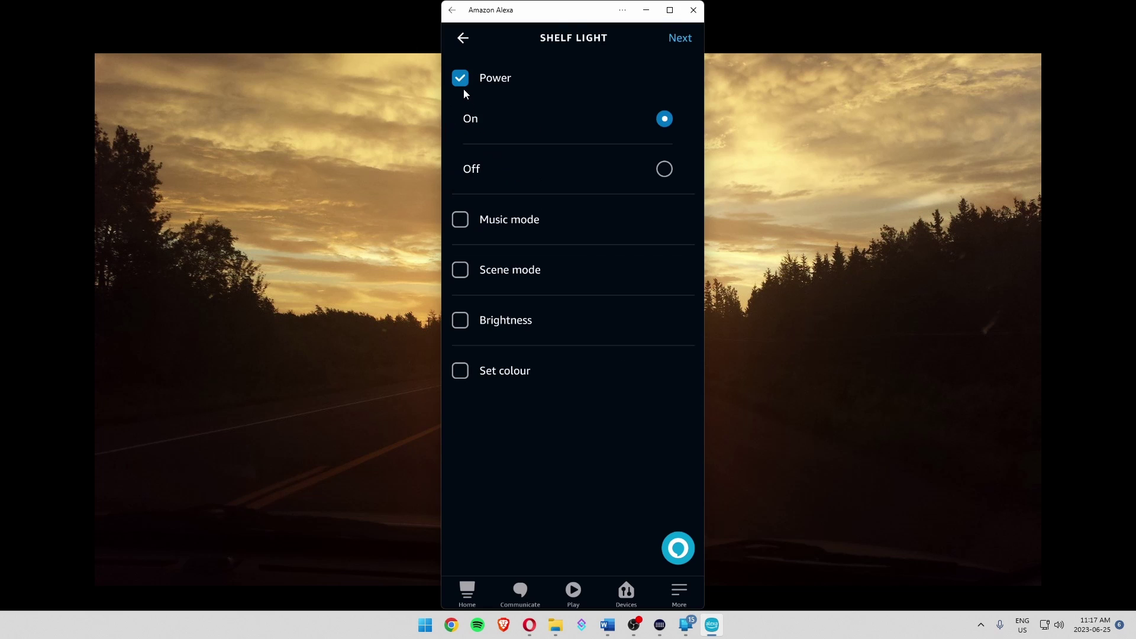
click(664, 169)
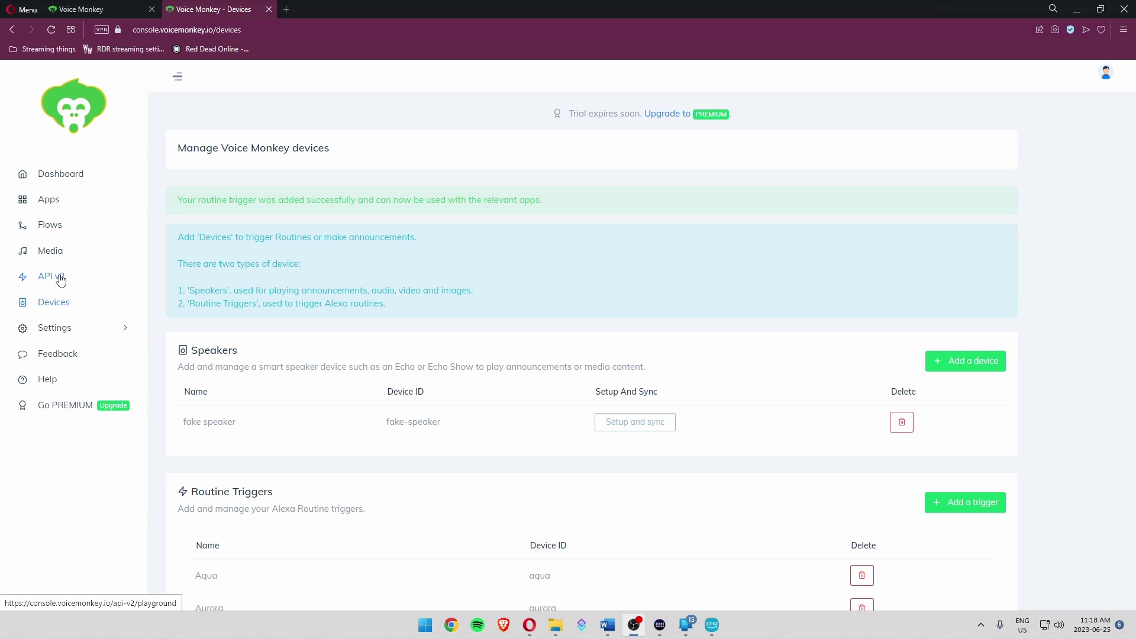
- Generate the Routine Trigger API URL for the YT TEST trigger in the API v2 playground and copy it
click(61, 280)
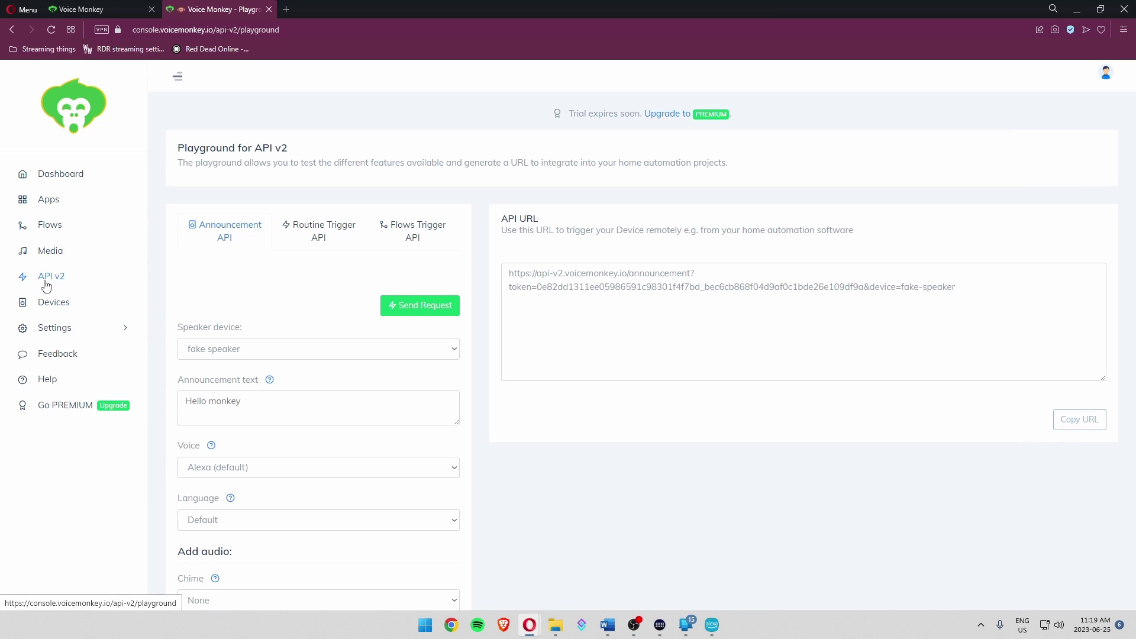
click(320, 229)
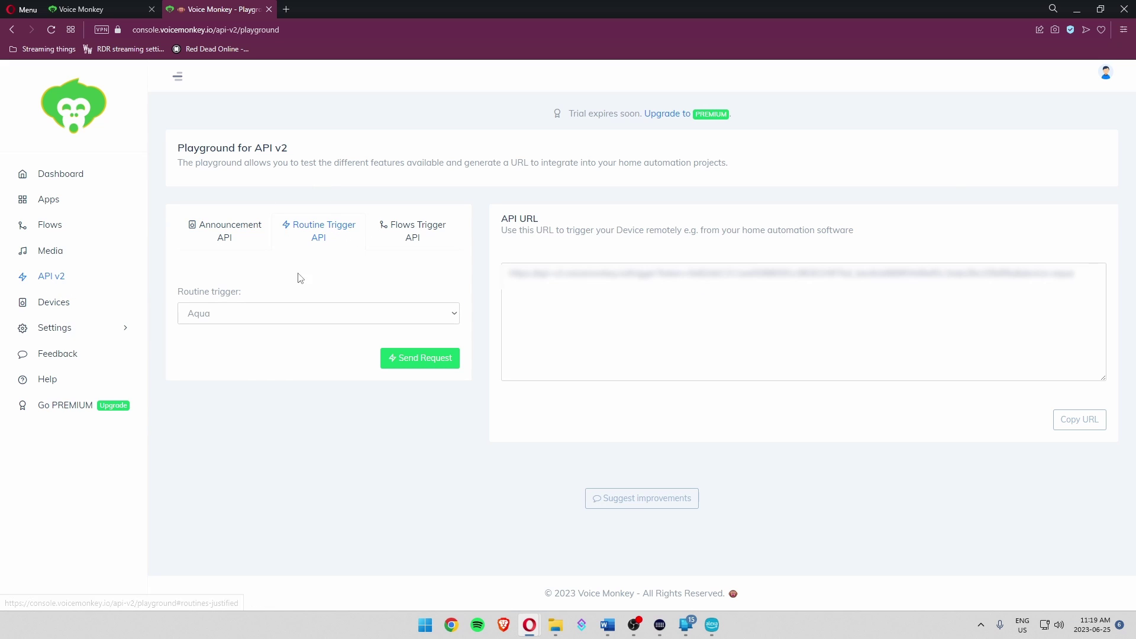
click(454, 314)
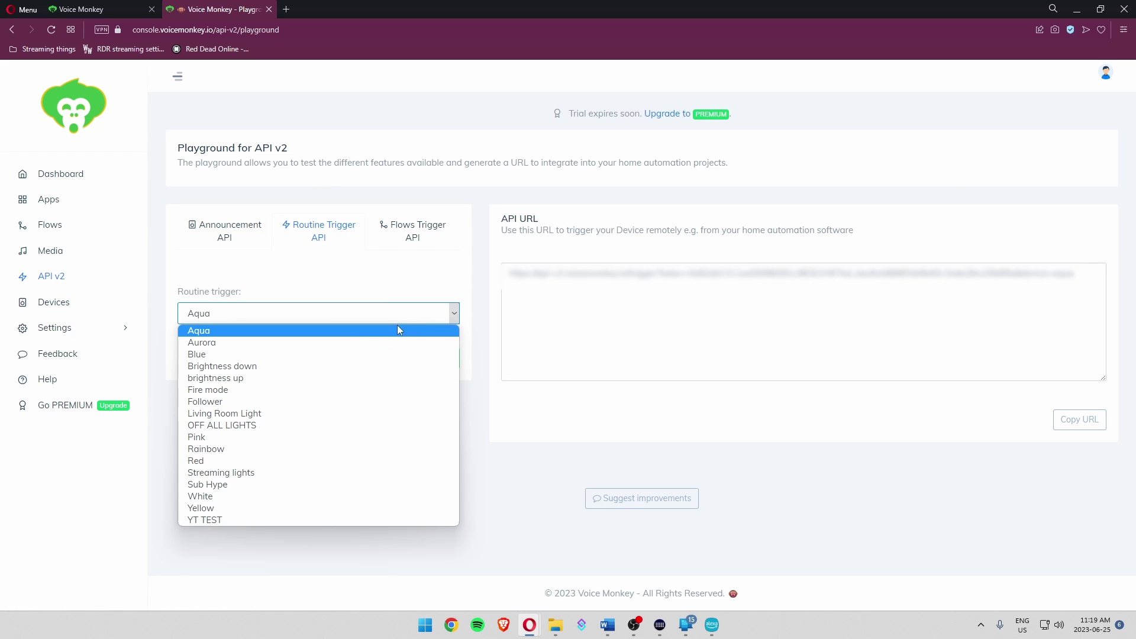
click(232, 520)
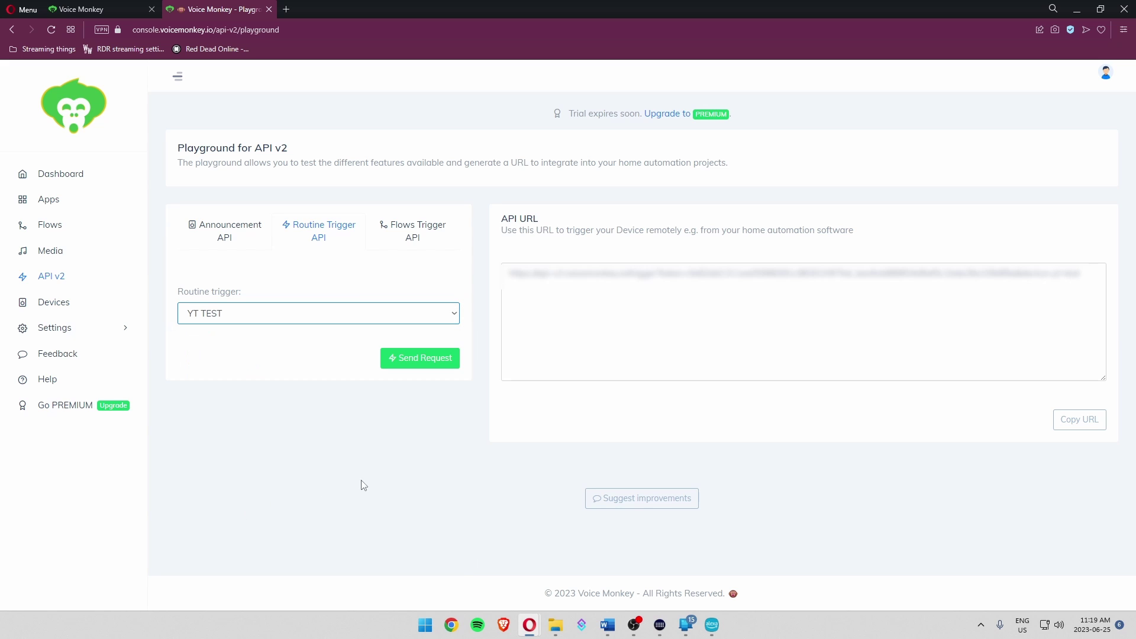
click(1078, 410)
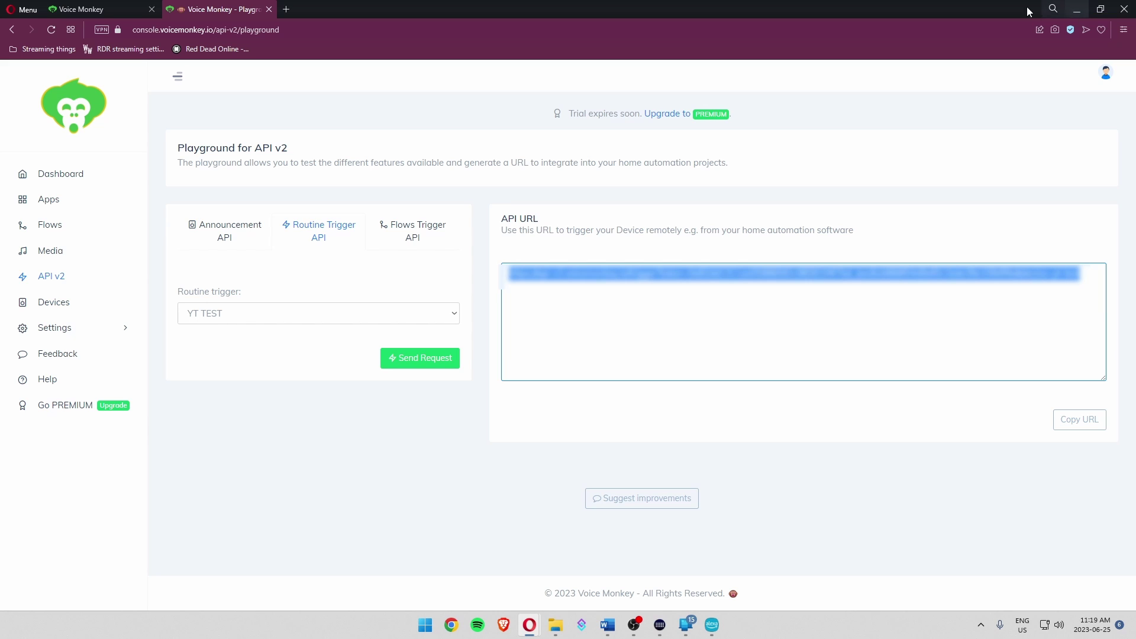
- Open the plans and pricing page and compare the Premium and Basic plan features, including the routine trigger API and virtual devices
click(672, 122)
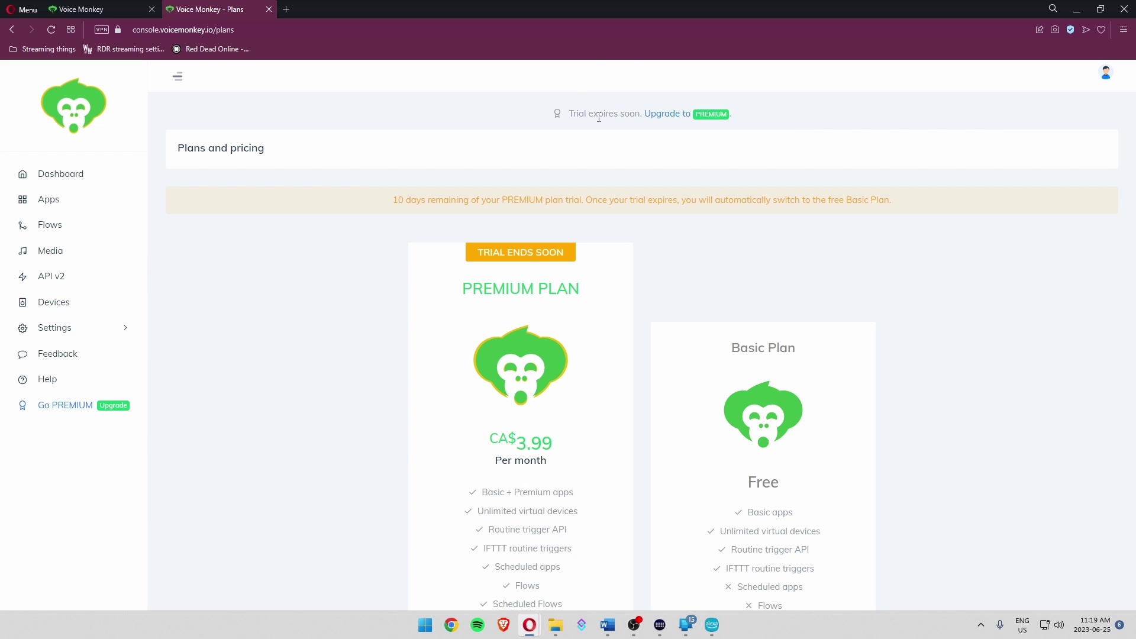
click(710, 114)
scroll(526, 168, down, 3)
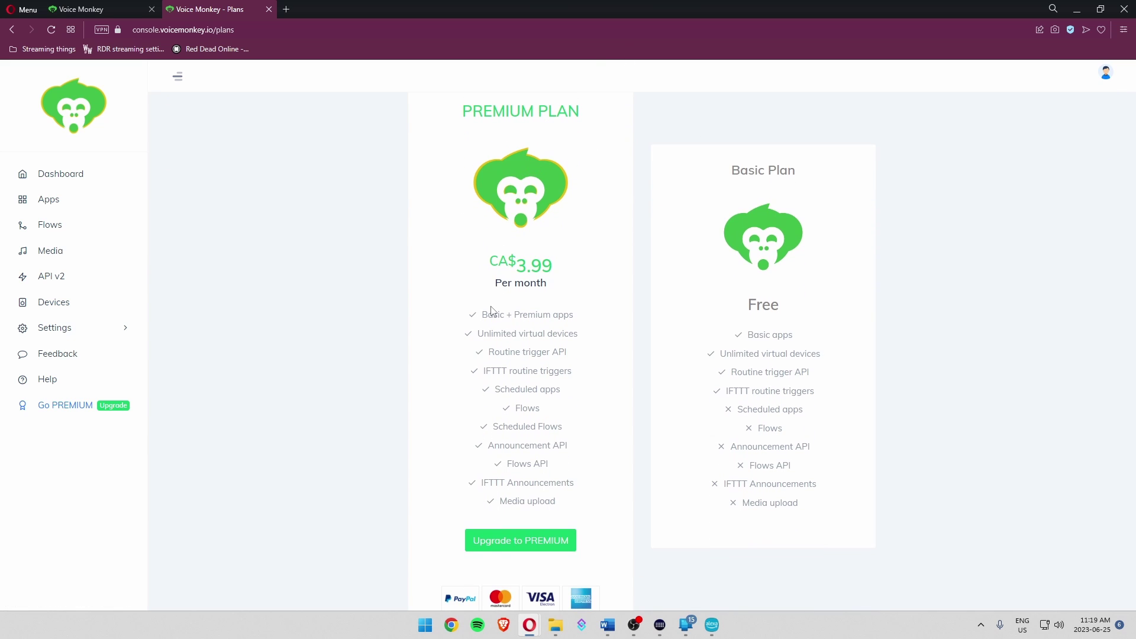
scroll(517, 314, down, 1)
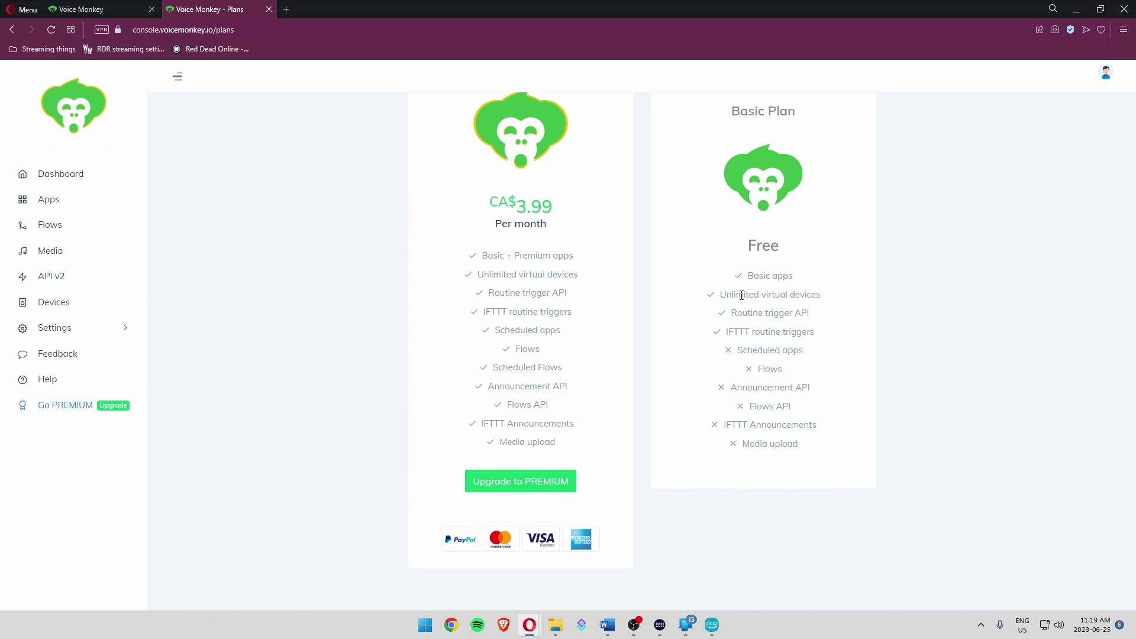
drag(734, 312, 831, 317)
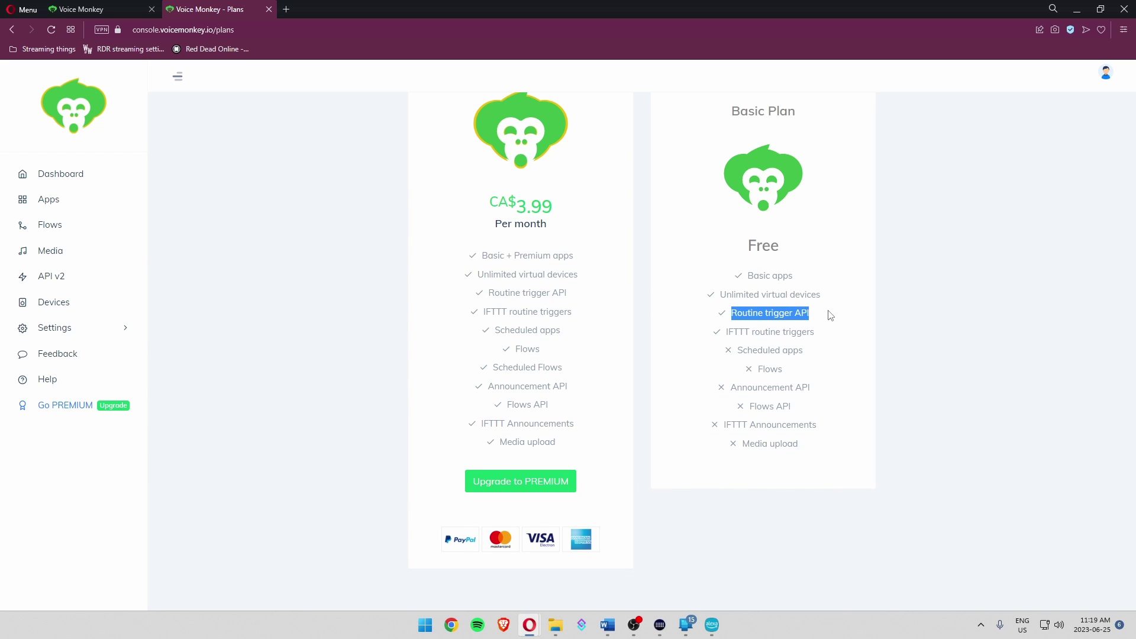
click(770, 272)
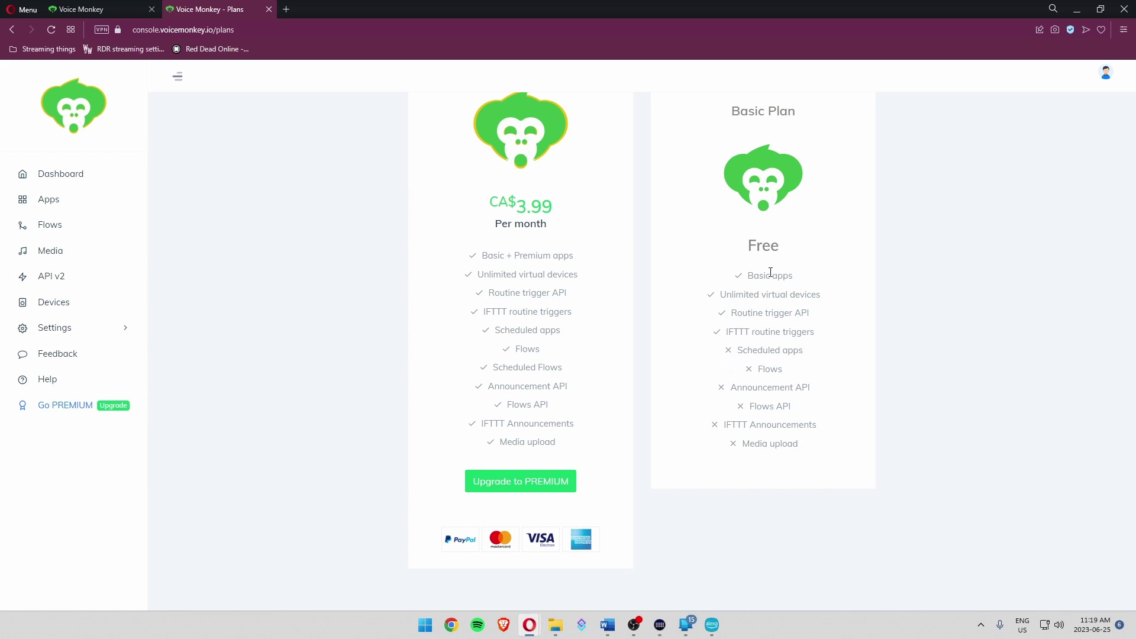
drag(723, 293, 844, 296)
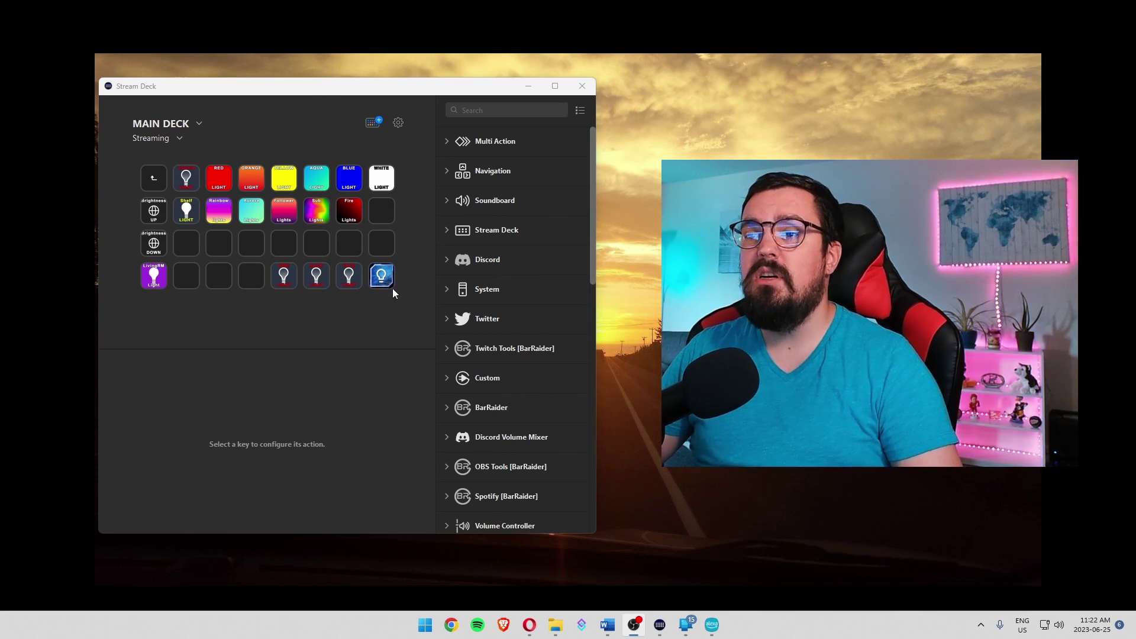
- Switch to Stream Deck, add a Website action to an empty key, paste the token-bearing trigger URL, and enable GET request in background
click(478, 110)
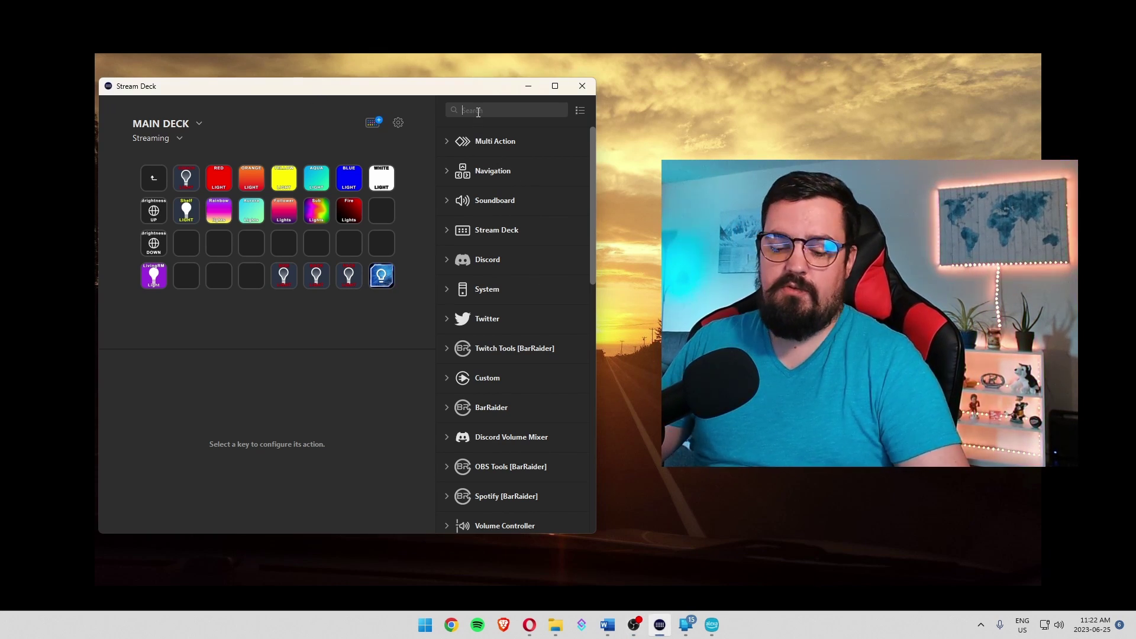
text(web)
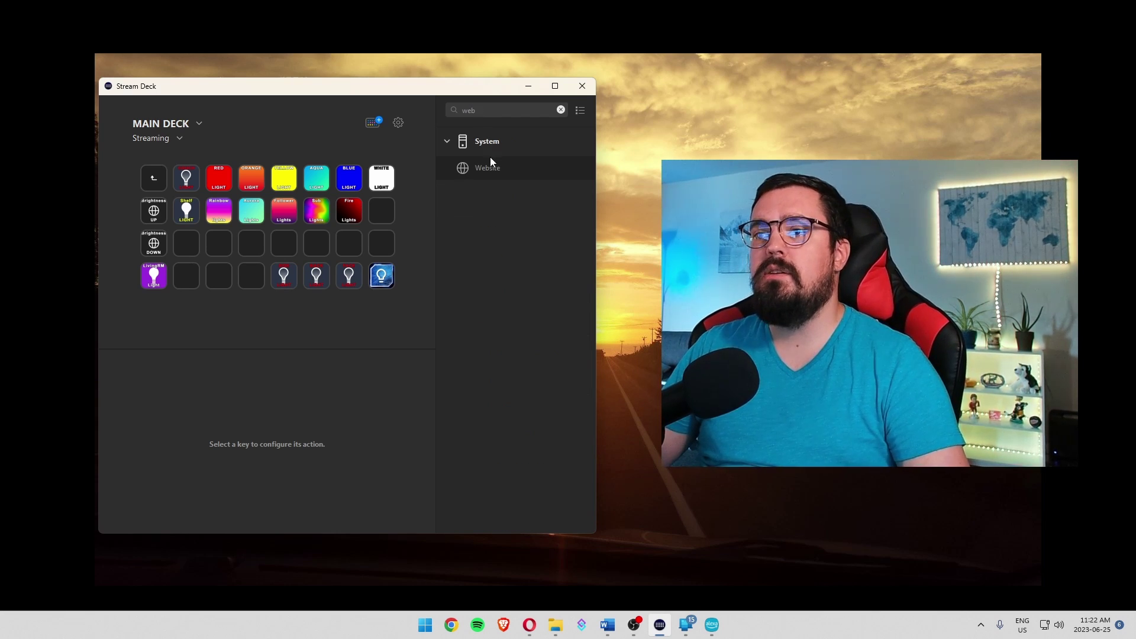
drag(478, 173, 219, 277)
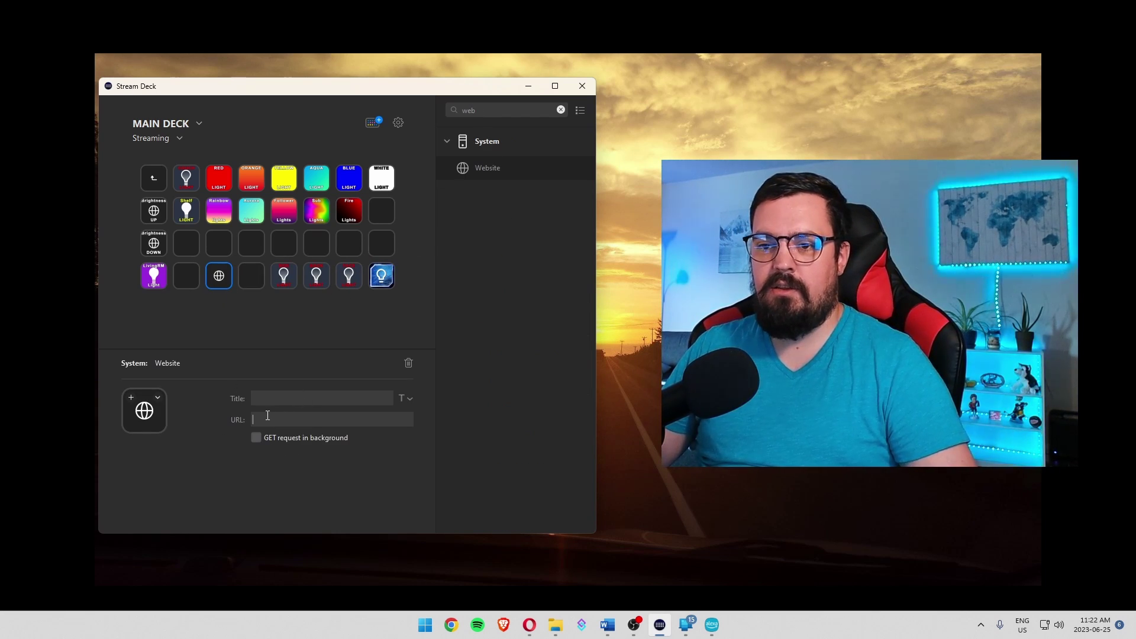
key(ctrl+v)
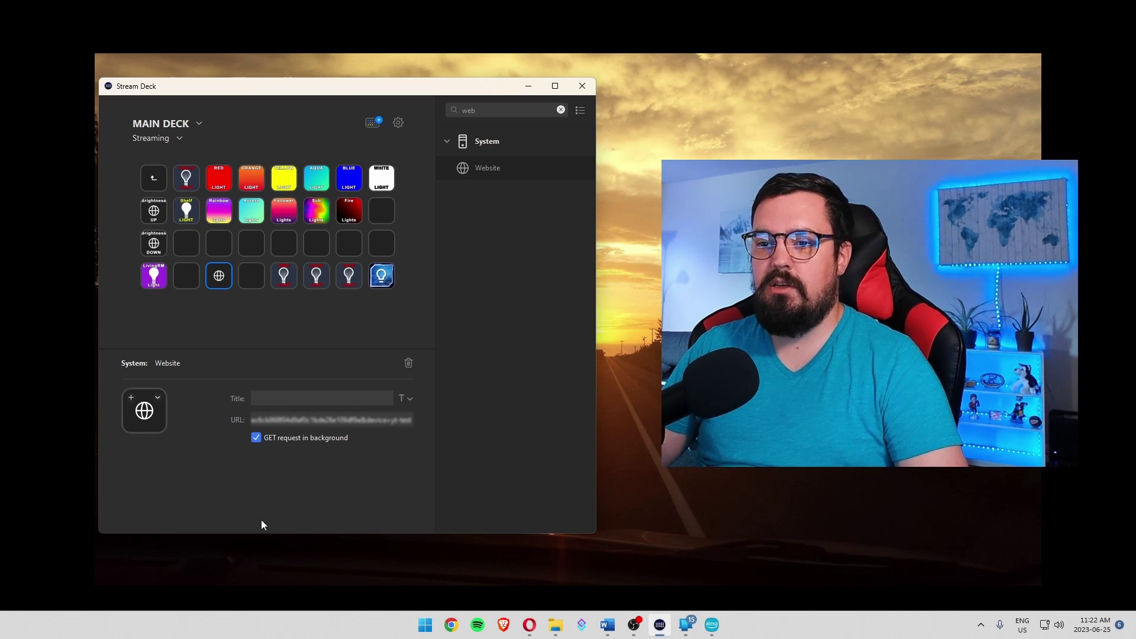
- Title the new Website key "shelf off"
click(284, 397)
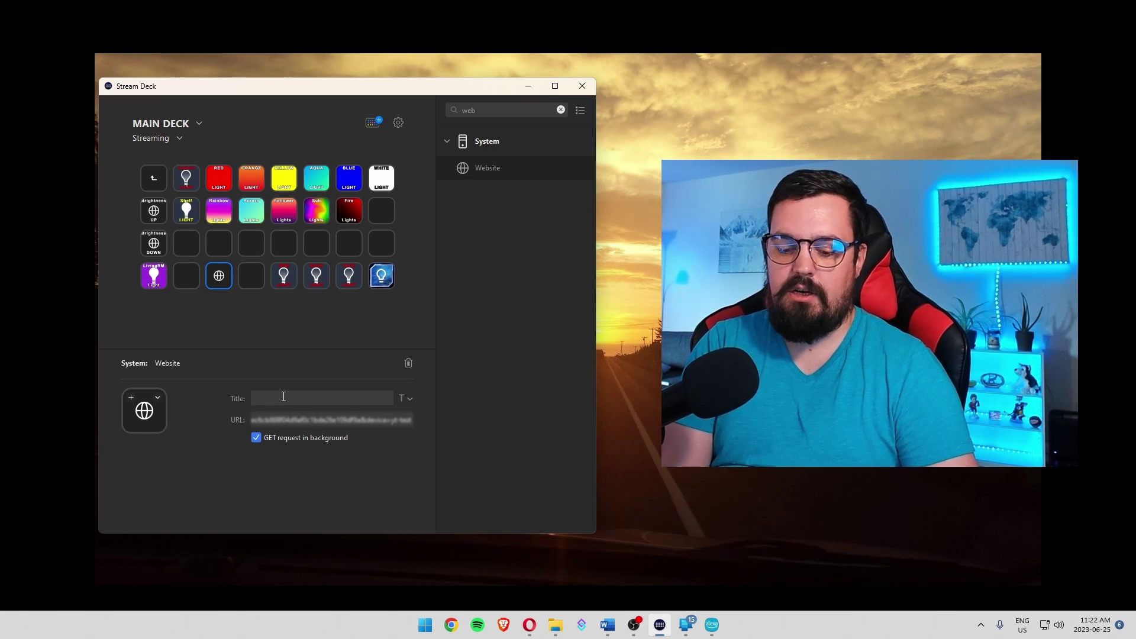
text(shel)
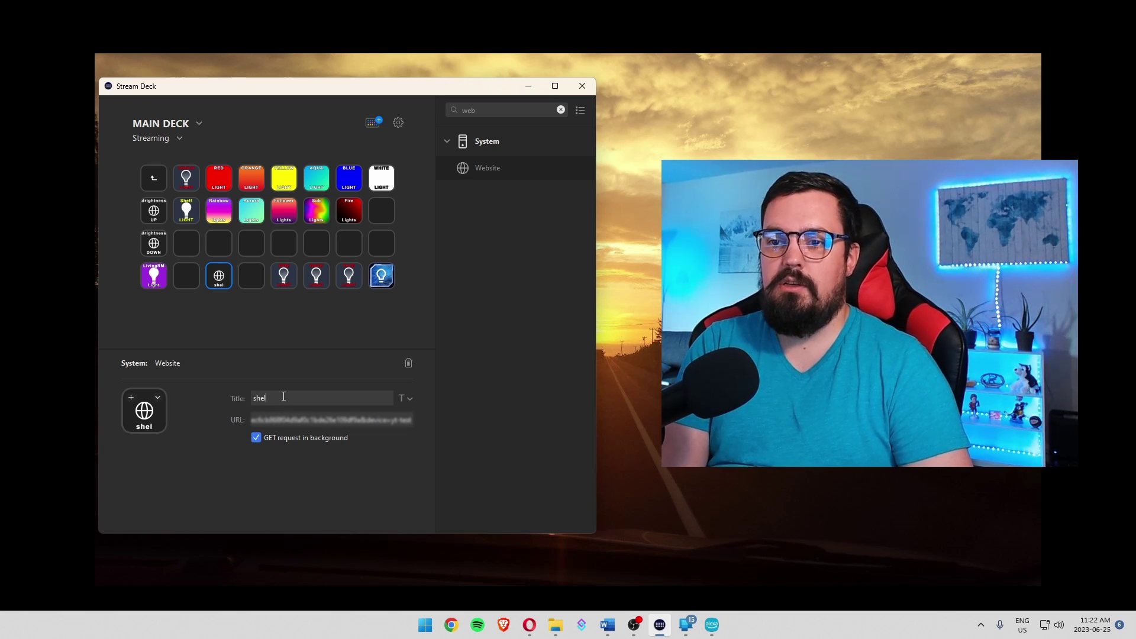
text(f off)
key(Return)
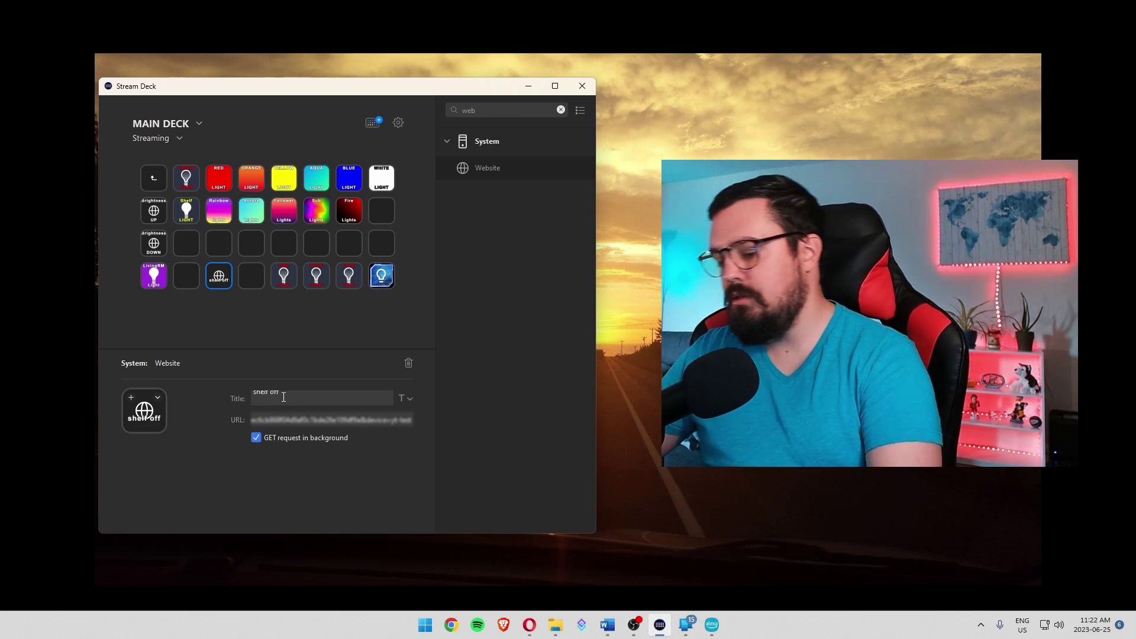
click(264, 331)
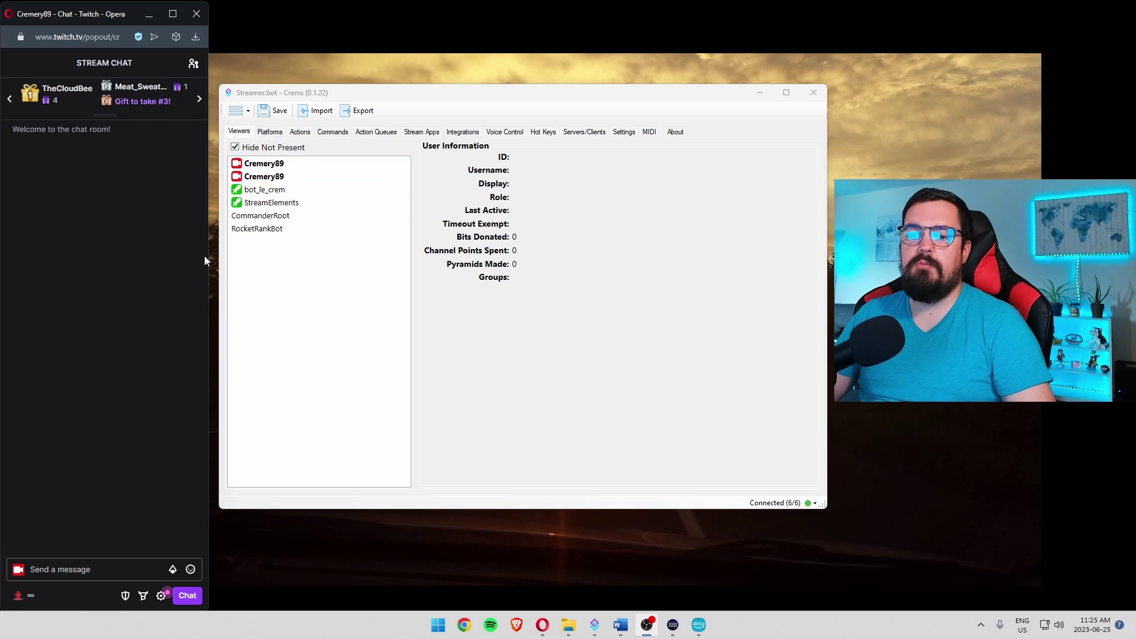
- In Streamer.bot, view the Twitch channel point rewards and review the settings of the Change the lights reward
click(274, 132)
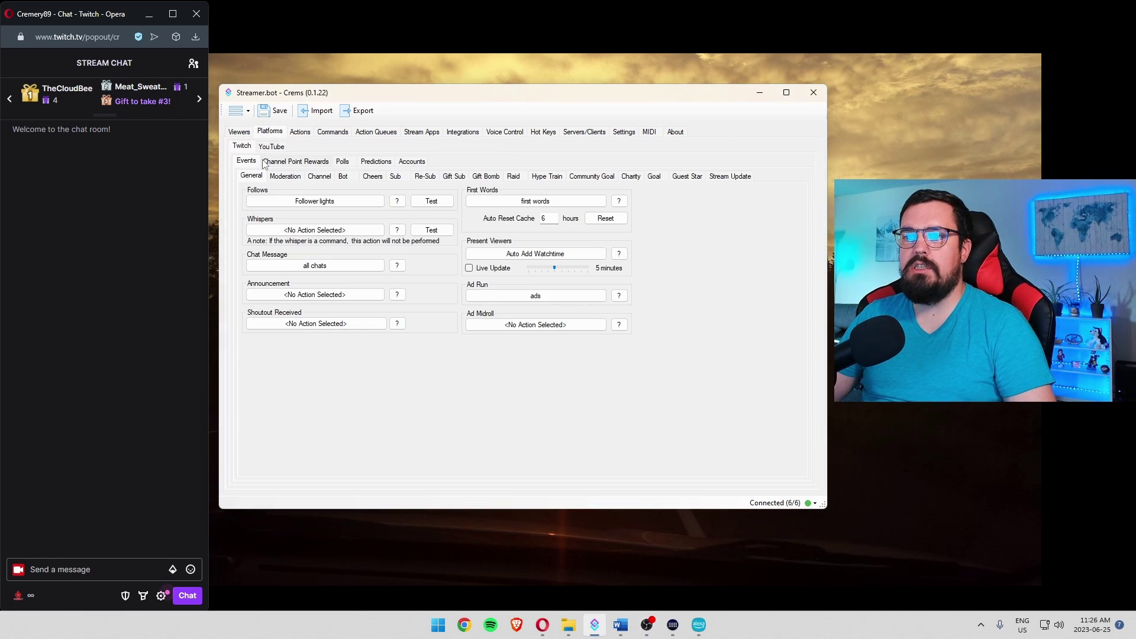
click(295, 166)
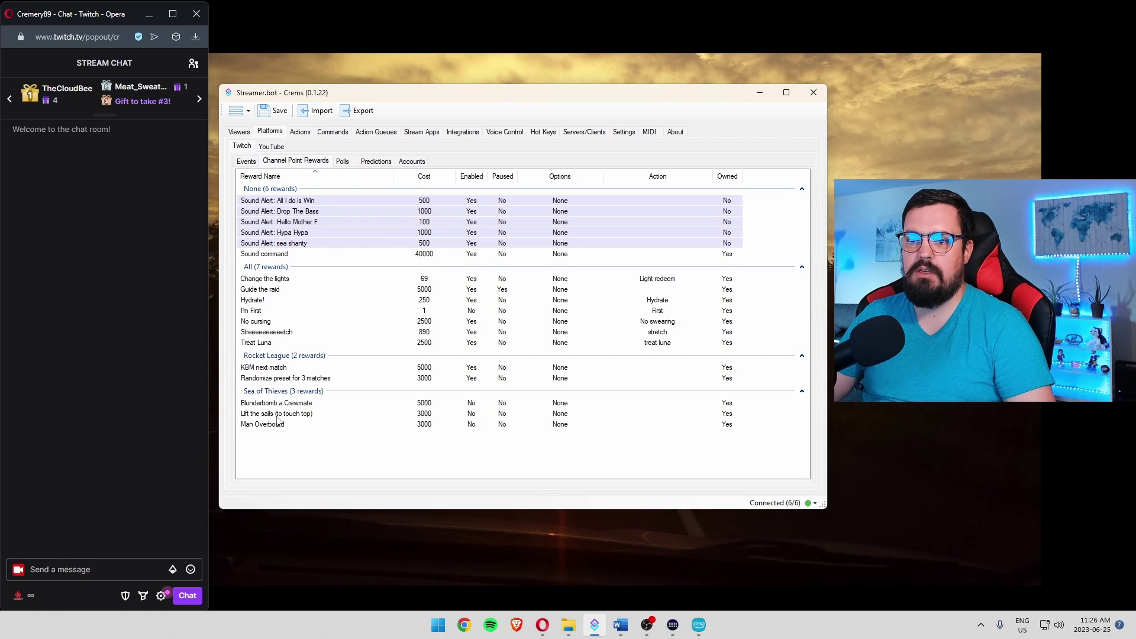
double_click(270, 279)
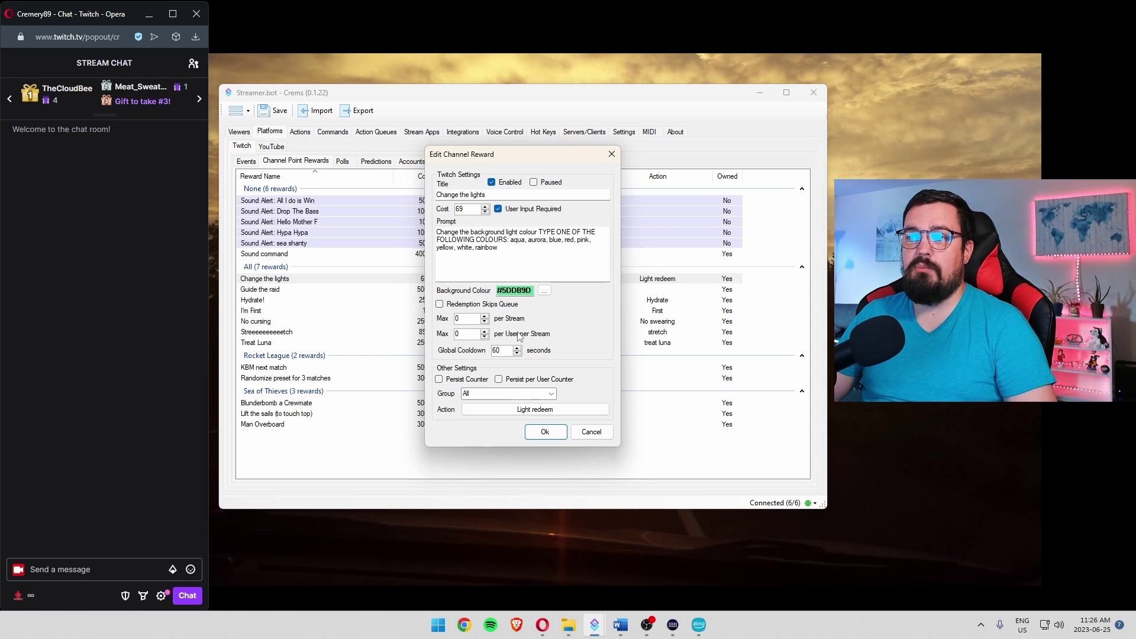
click(545, 431)
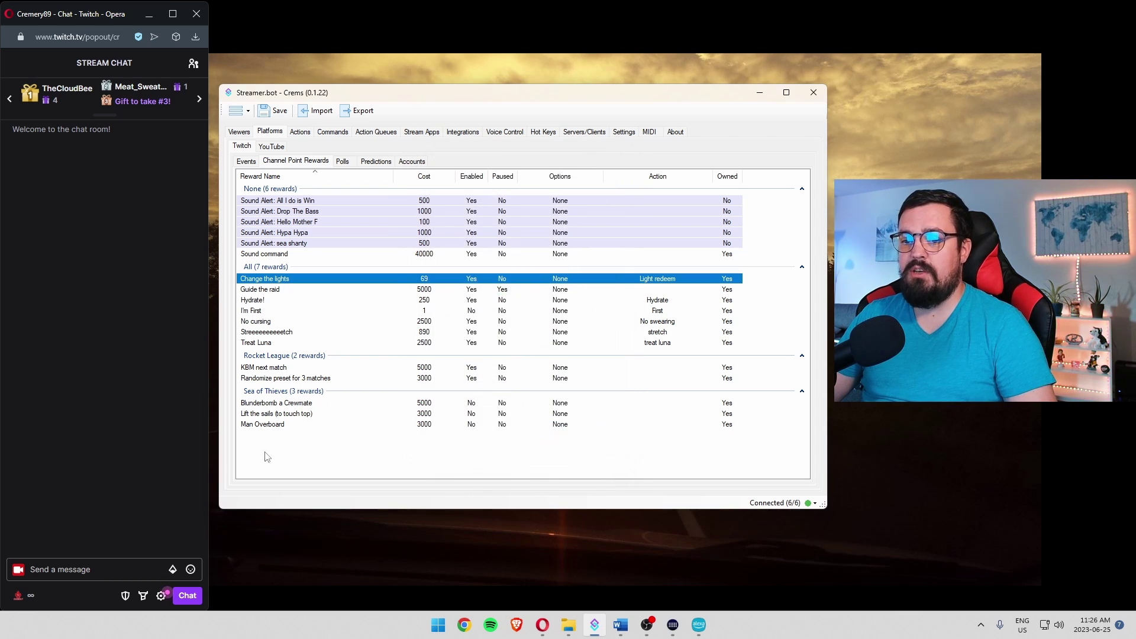
- Switch to the Twitch chat and redeem the Change the lights reward with the message Red
click(27, 596)
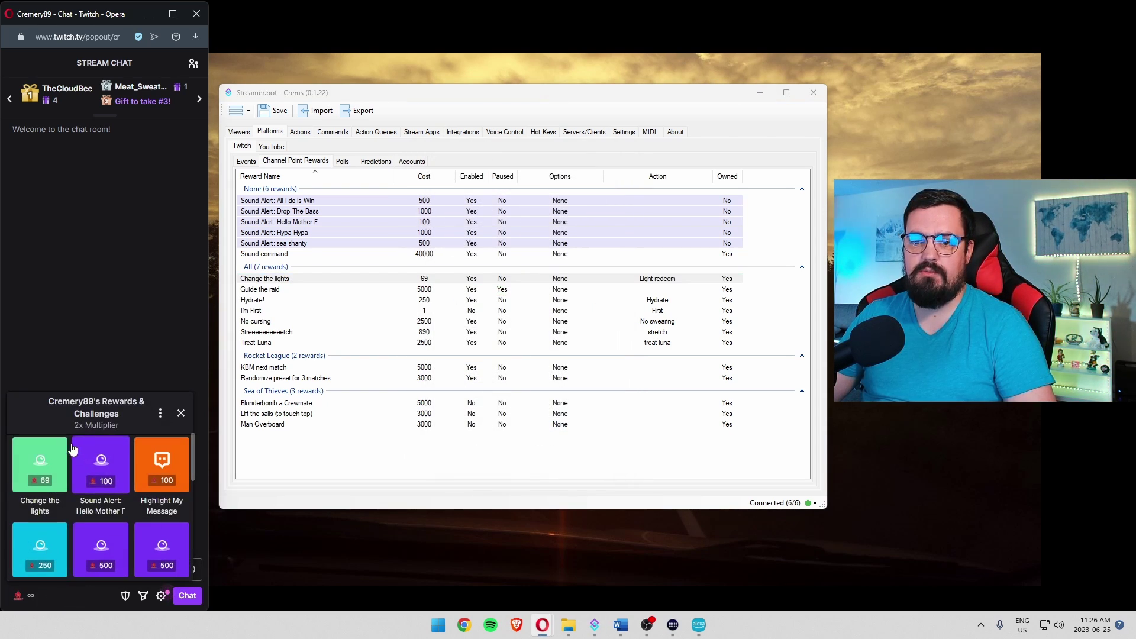
click(48, 478)
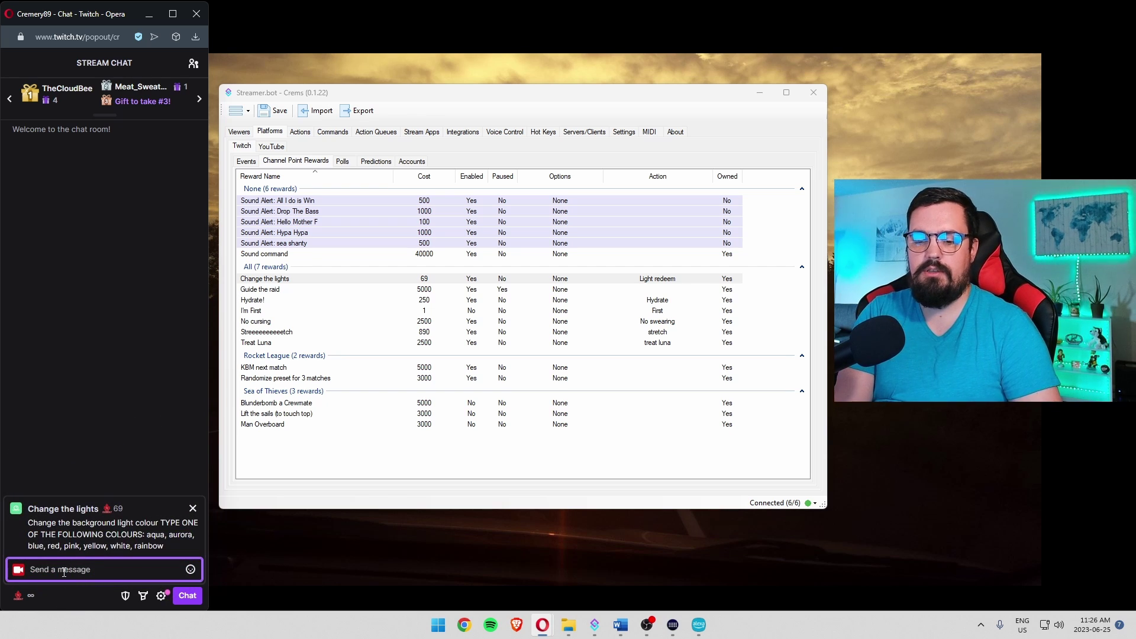
text(Red)
key(Return)
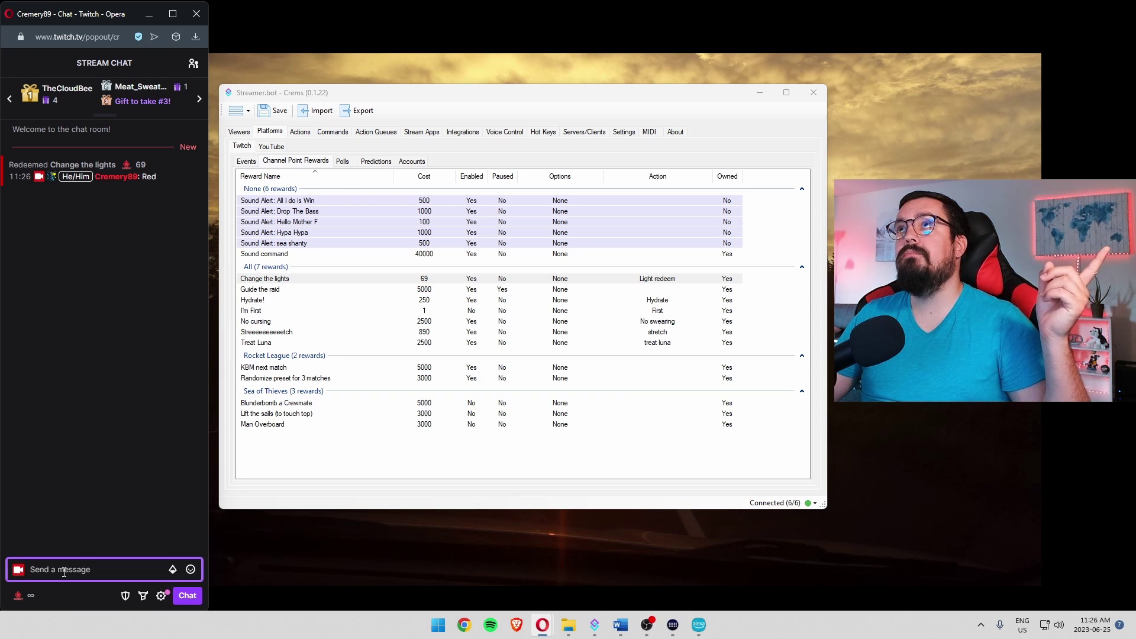
- Filter the Streamer.bot actions by "light", examine the Light redeem sub-actions, and check the Change the lights colour options in Twitch chat
click(304, 136)
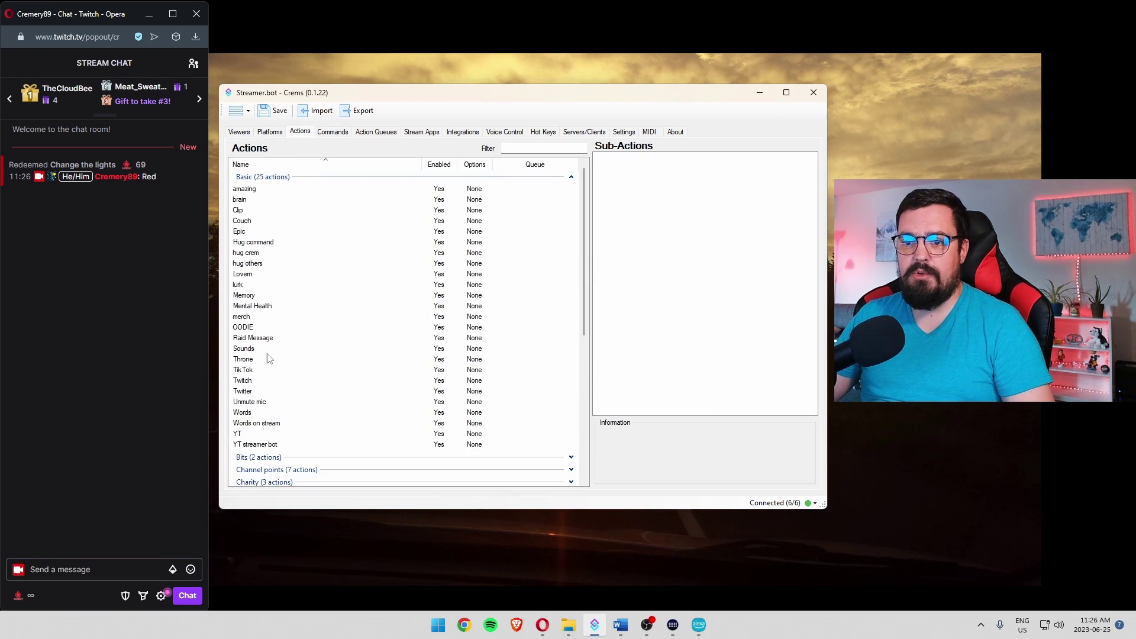
scroll(352, 378, down, 1)
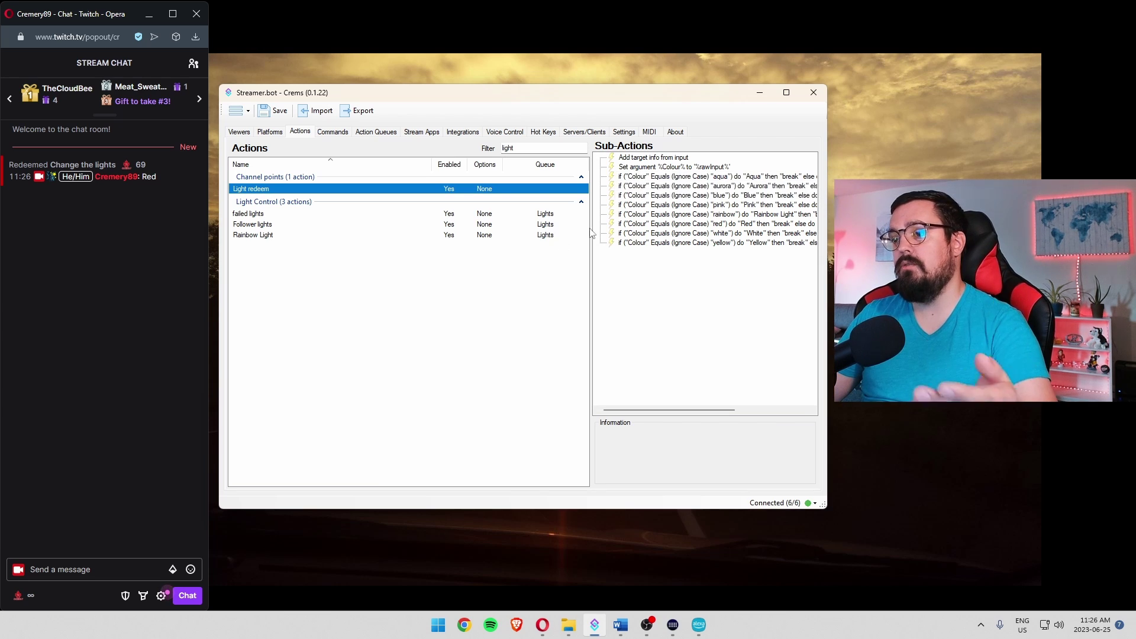
click(28, 601)
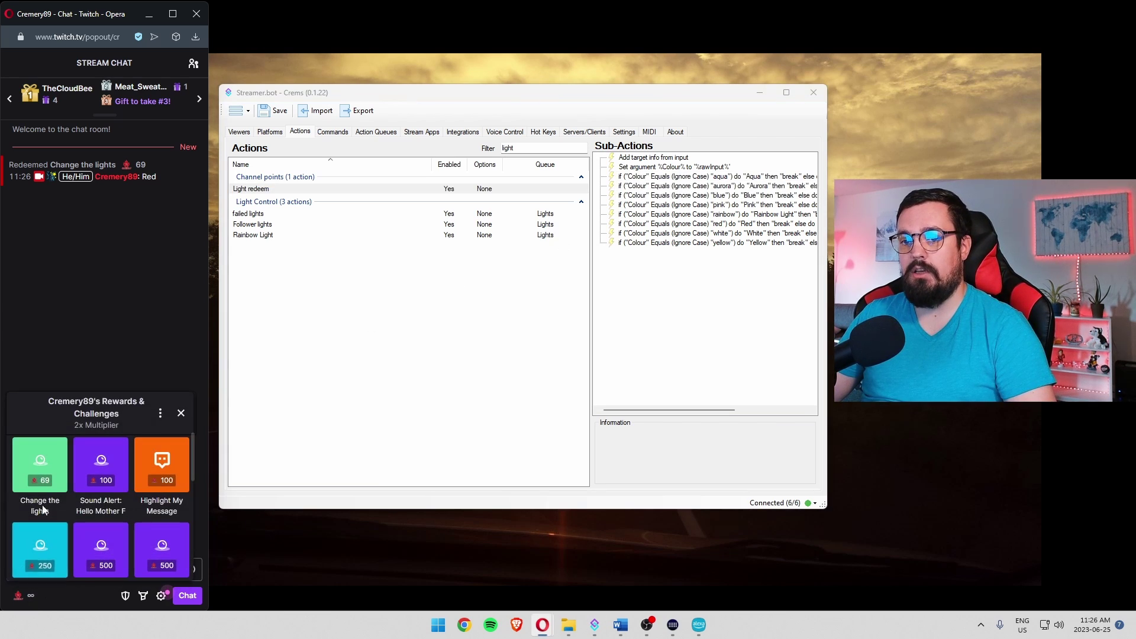
click(37, 473)
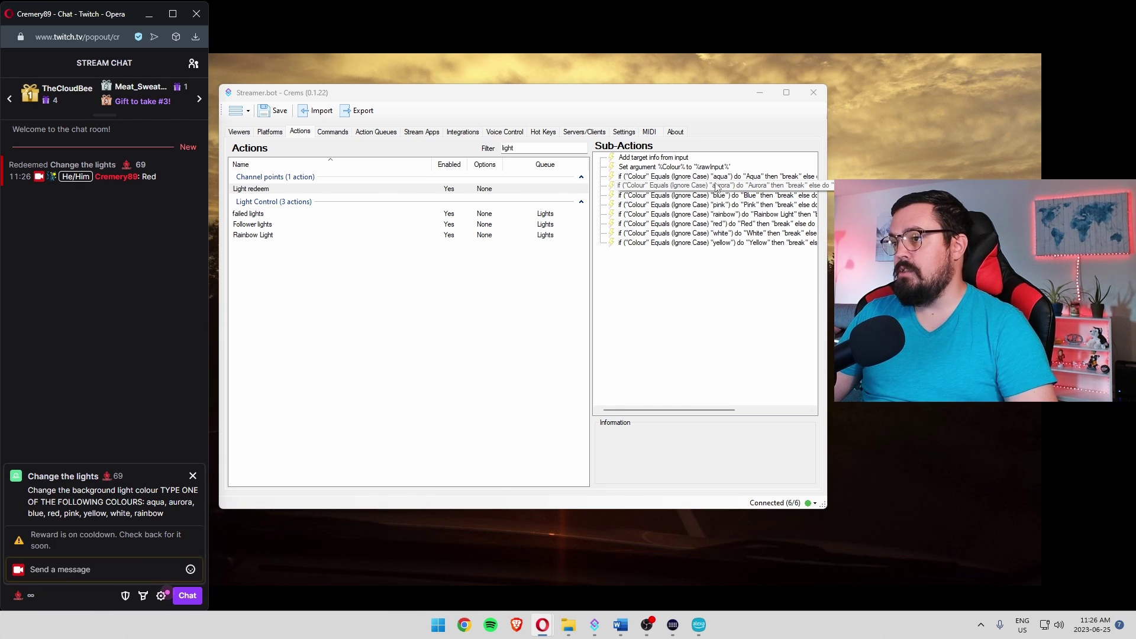
- Clear the action filter, expand the Light Control group, and examine the sub-actions of Aqua, Aurora and Blue
click(441, 150)
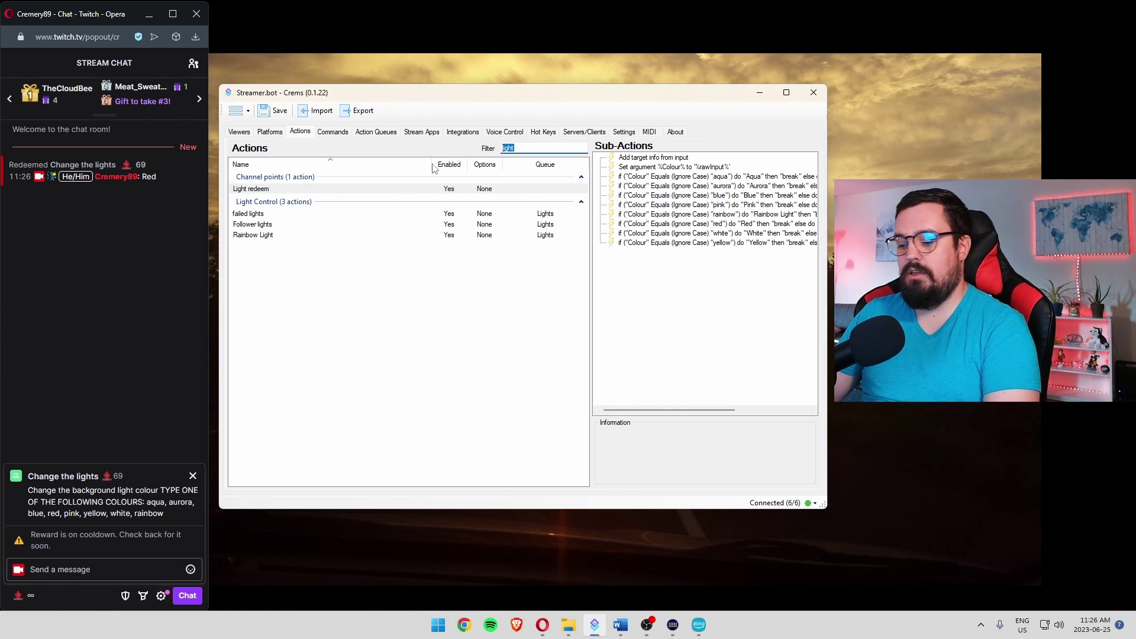
key(BackSpace)
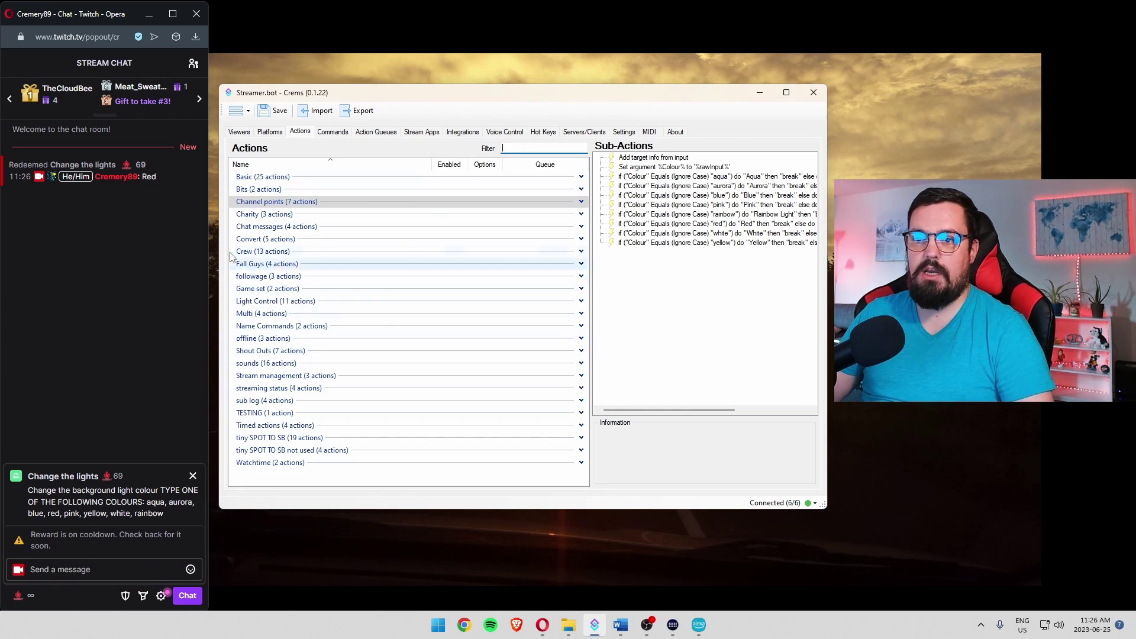
click(578, 301)
click(247, 314)
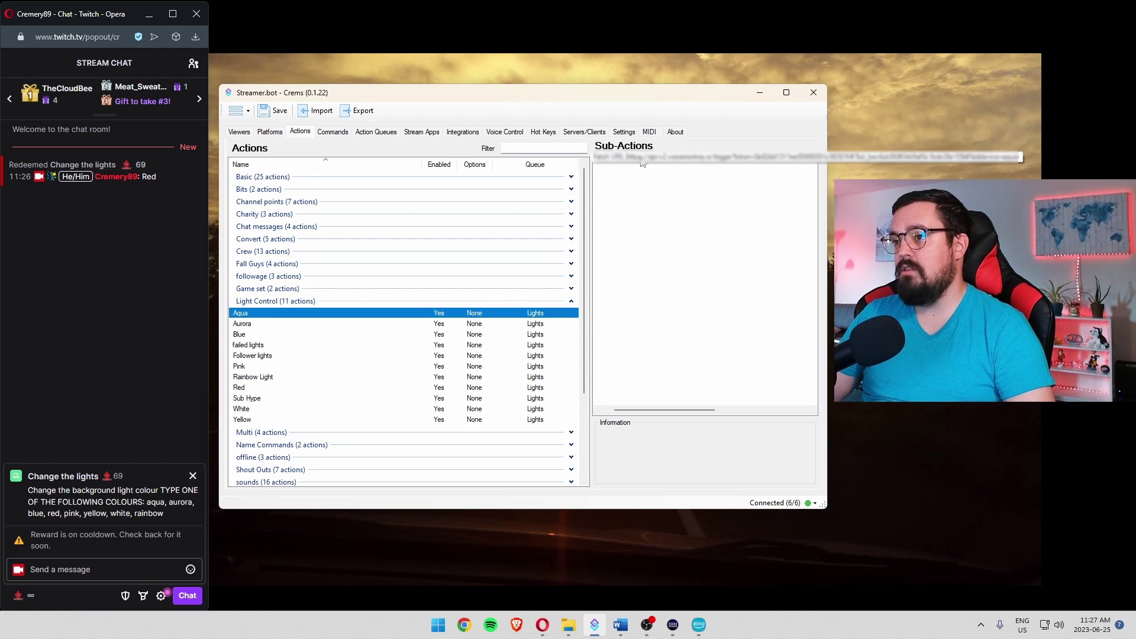
click(242, 325)
click(254, 336)
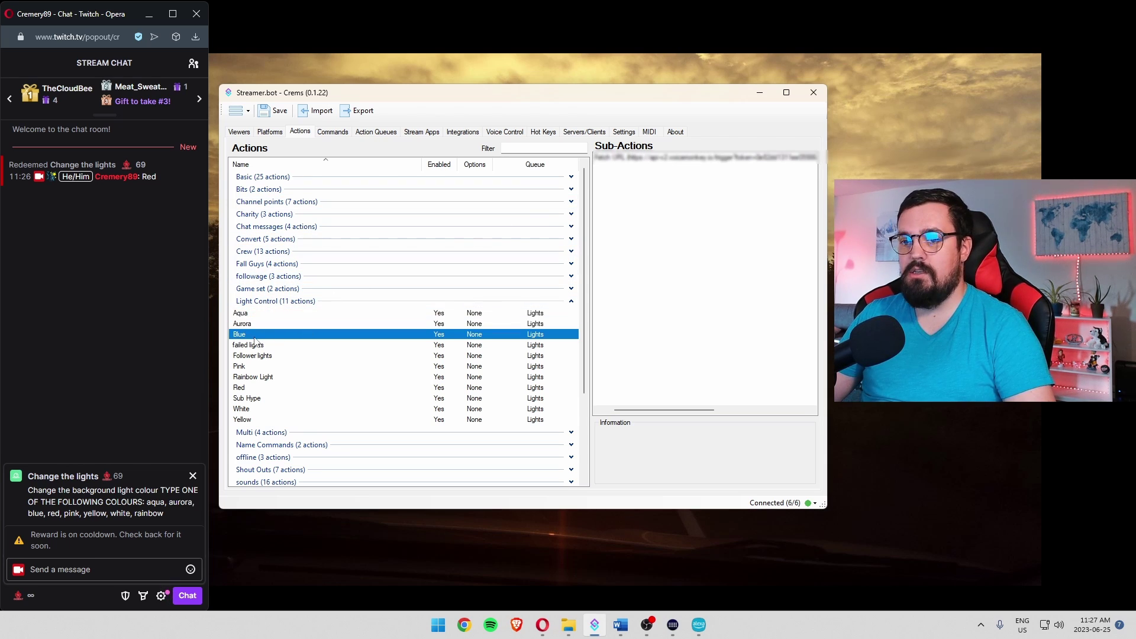
- Add a new action named OFF to the Light Control group
right_click(406, 386)
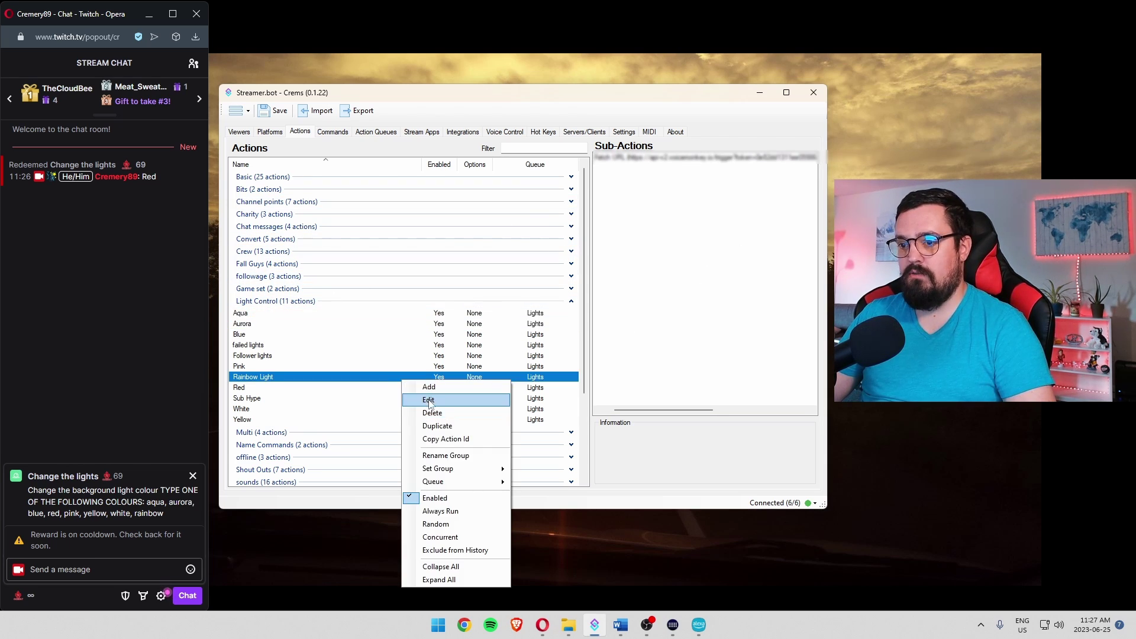
click(435, 390)
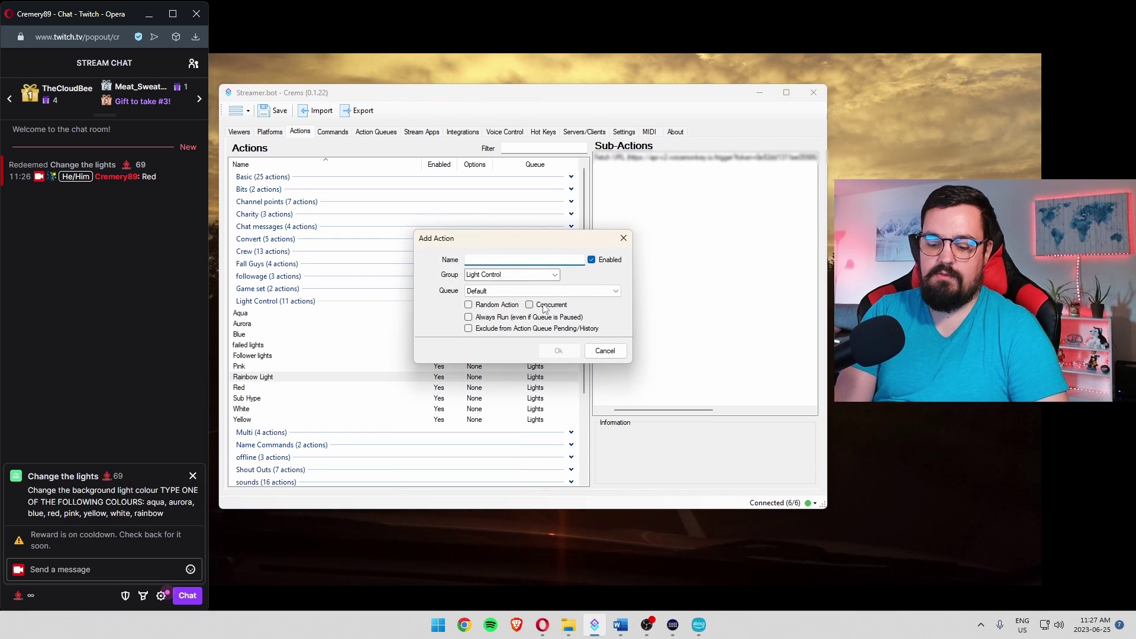
text(OFF)
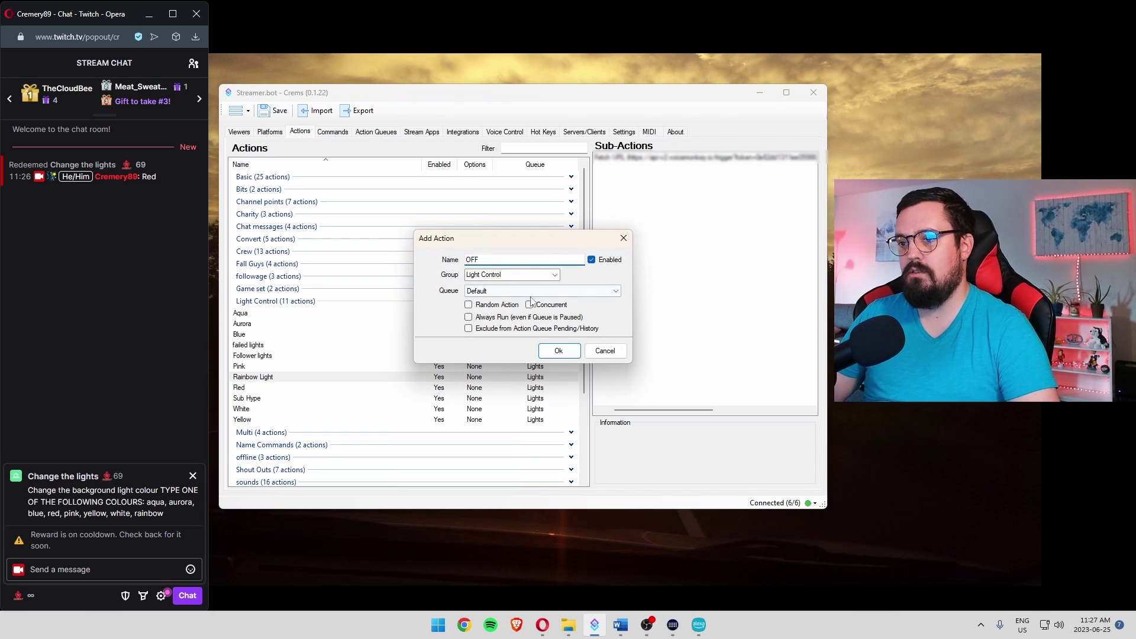
key(Return)
- Add a Fetch URL sub-action to the OFF action, pasting the trigger URL containing the API token and setting the variable name to s
right_click(660, 208)
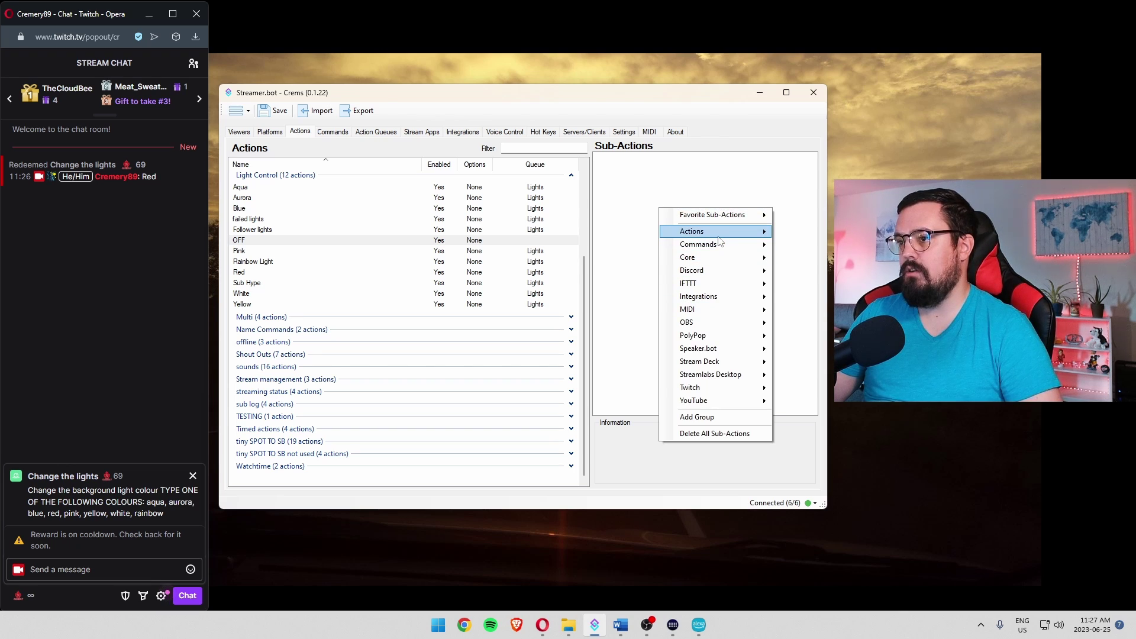
mouse_move(721, 240)
mouse_move(716, 262)
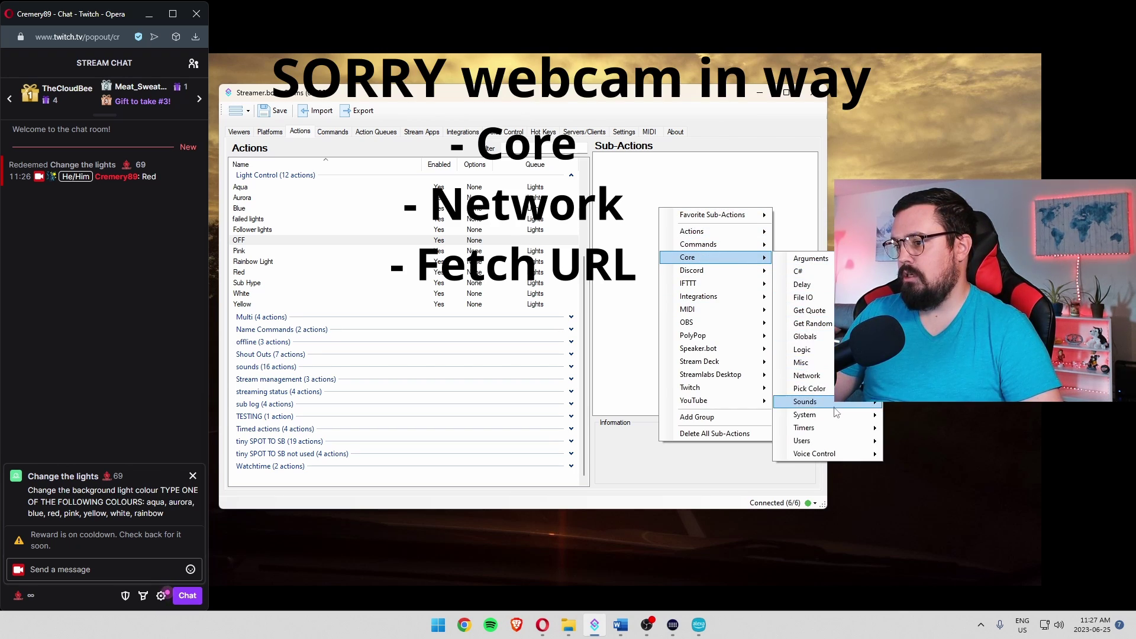
mouse_move(836, 409)
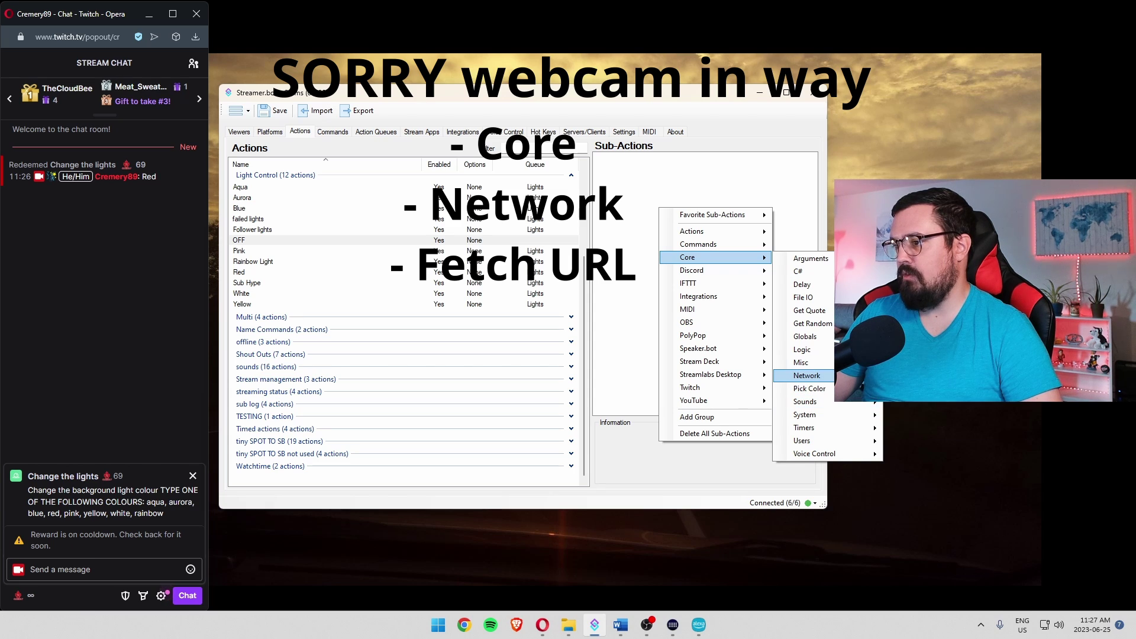
click(911, 376)
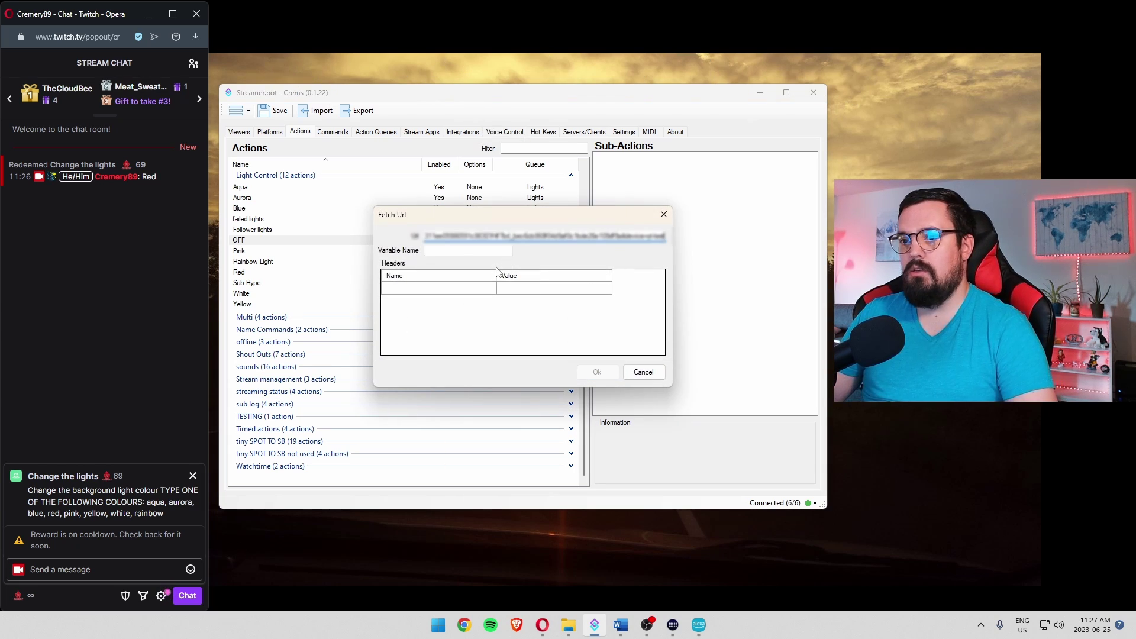
click(495, 250)
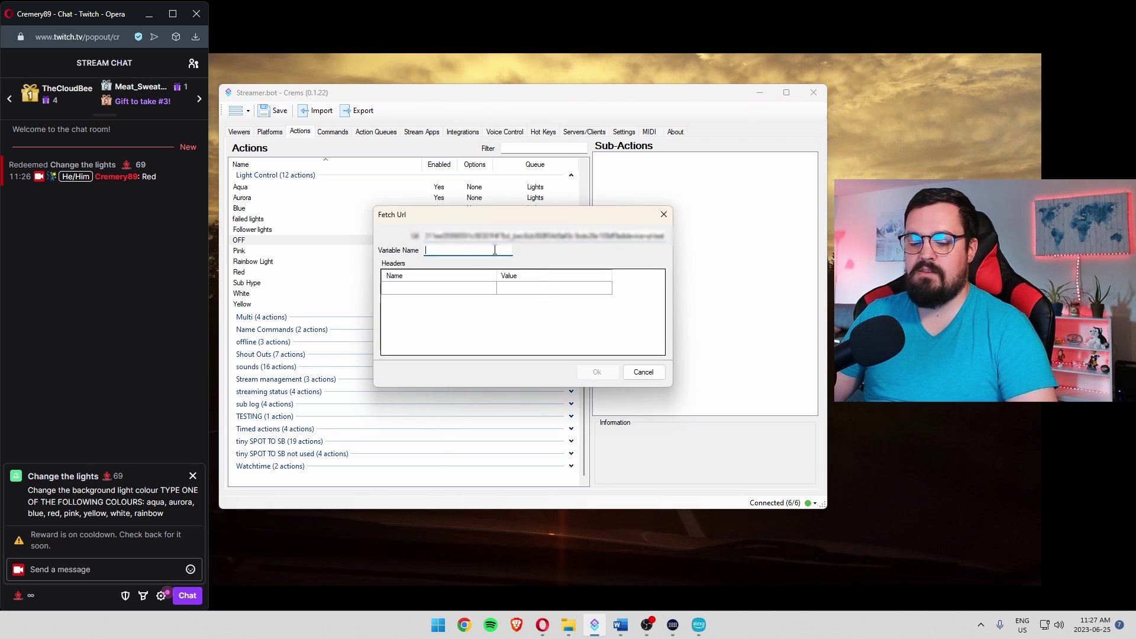
text(s)
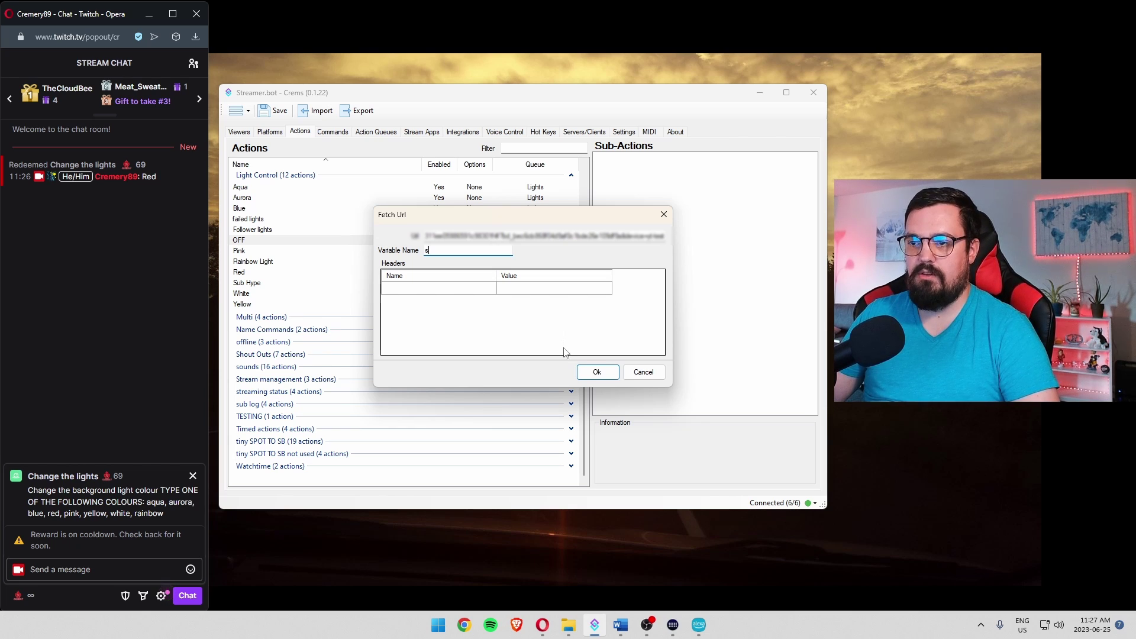
click(596, 372)
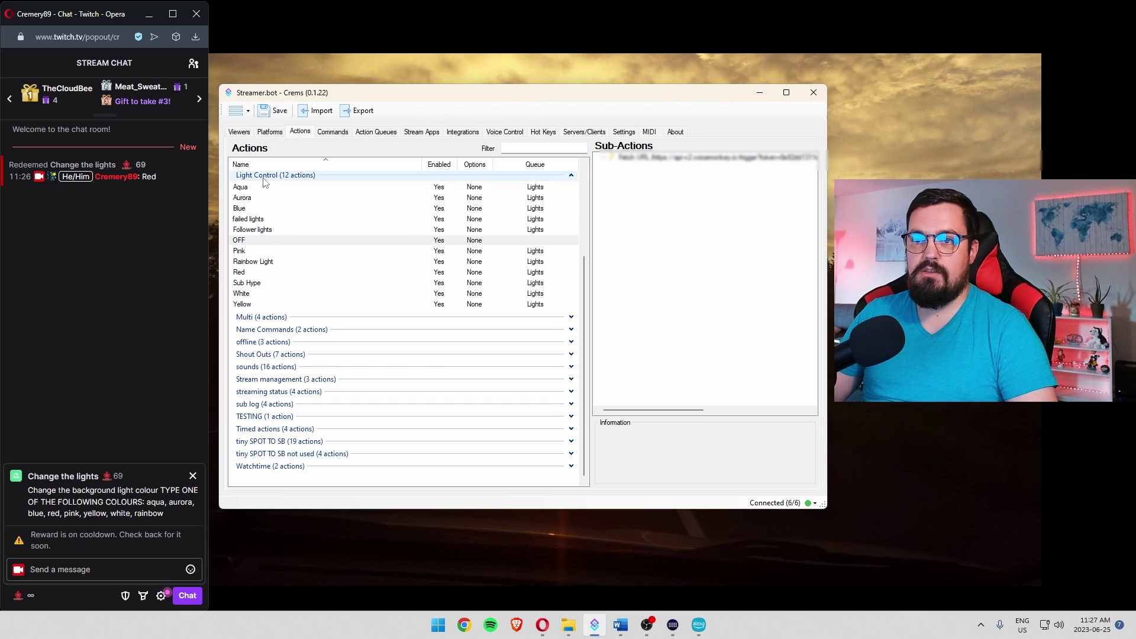
- Start a new If/Else logic sub-action in the Light redeem action of the Channel points group
scroll(266, 255, up, 3)
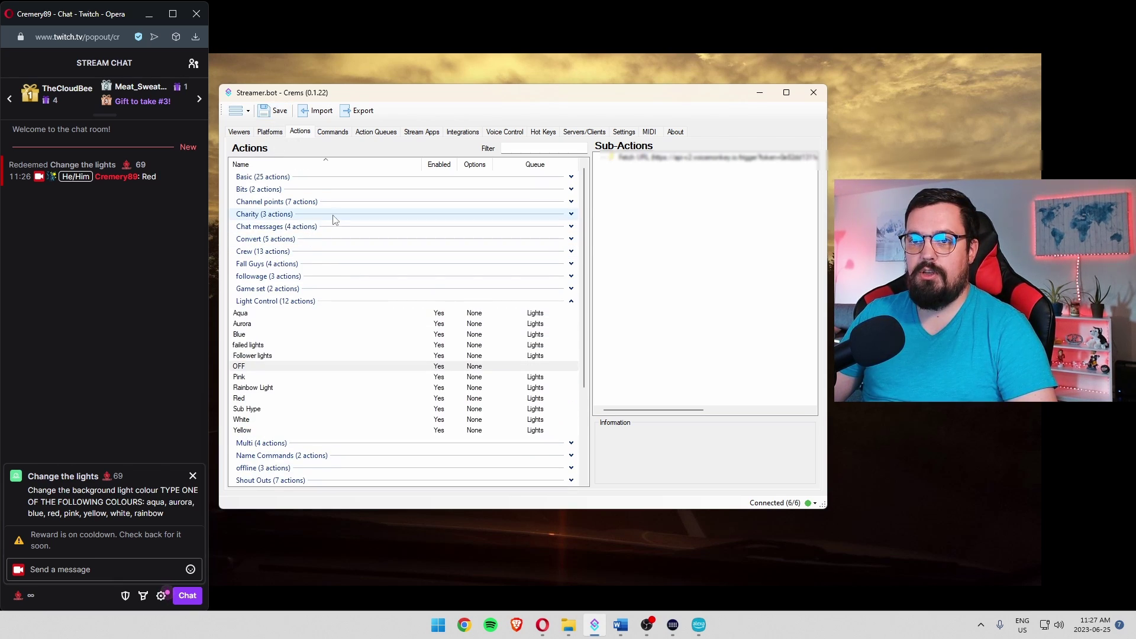
click(459, 201)
click(474, 245)
click(684, 321)
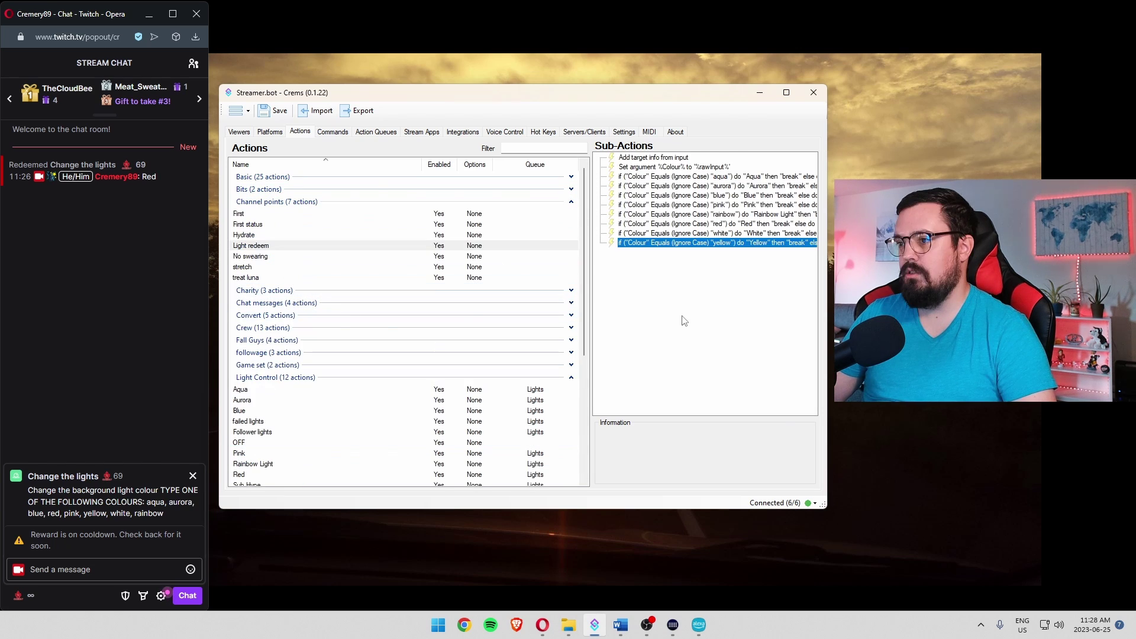
right_click(671, 288)
mouse_move(739, 336)
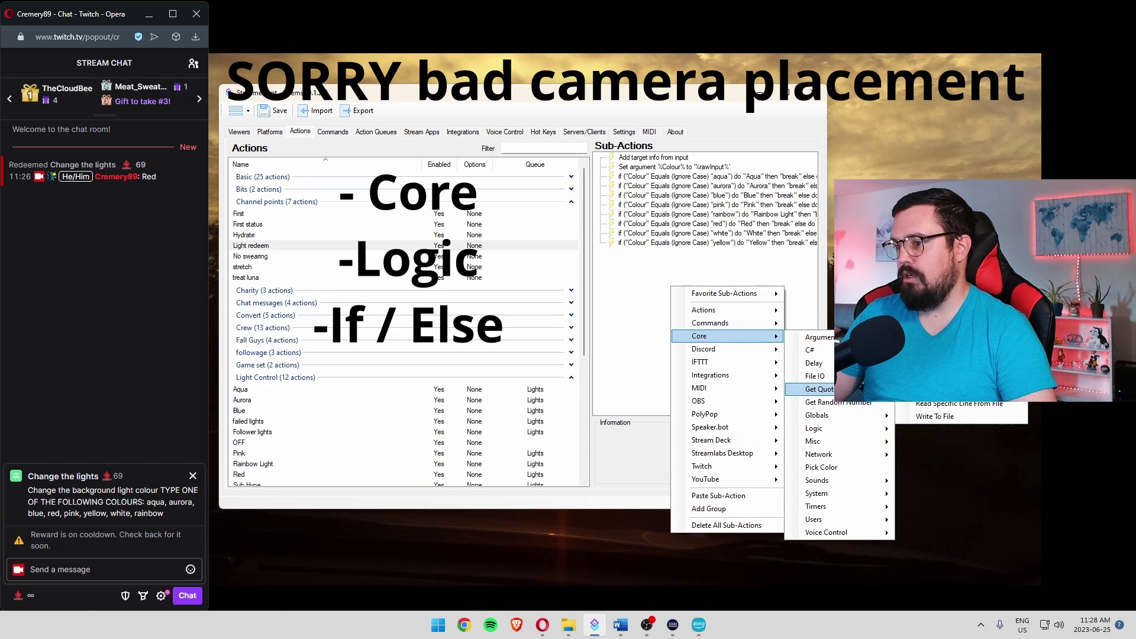
mouse_move(828, 427)
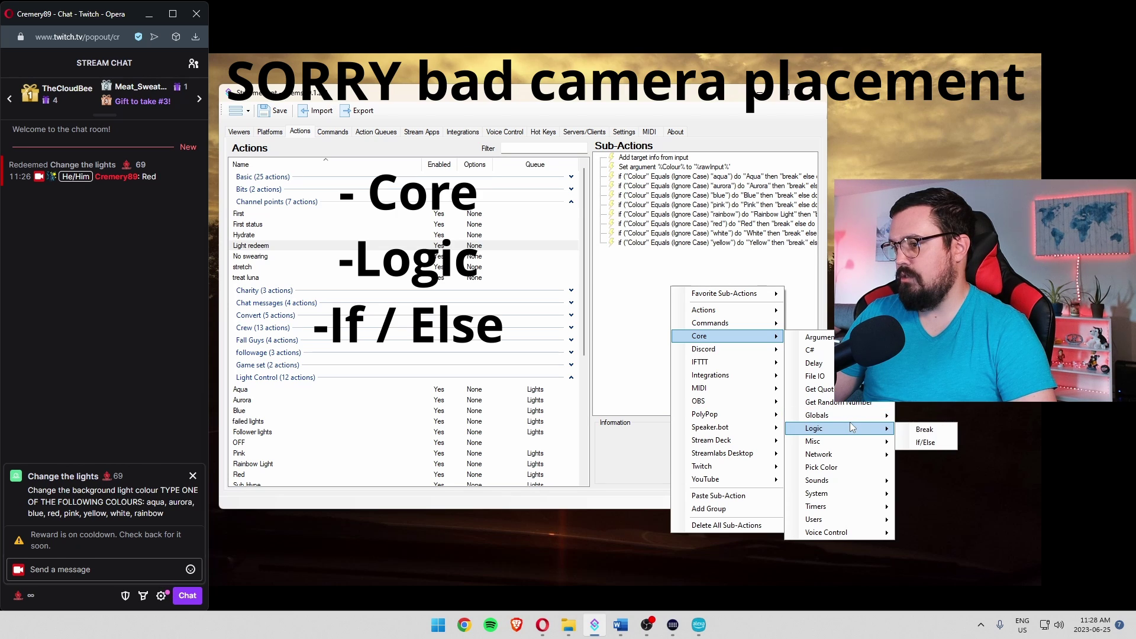
click(923, 443)
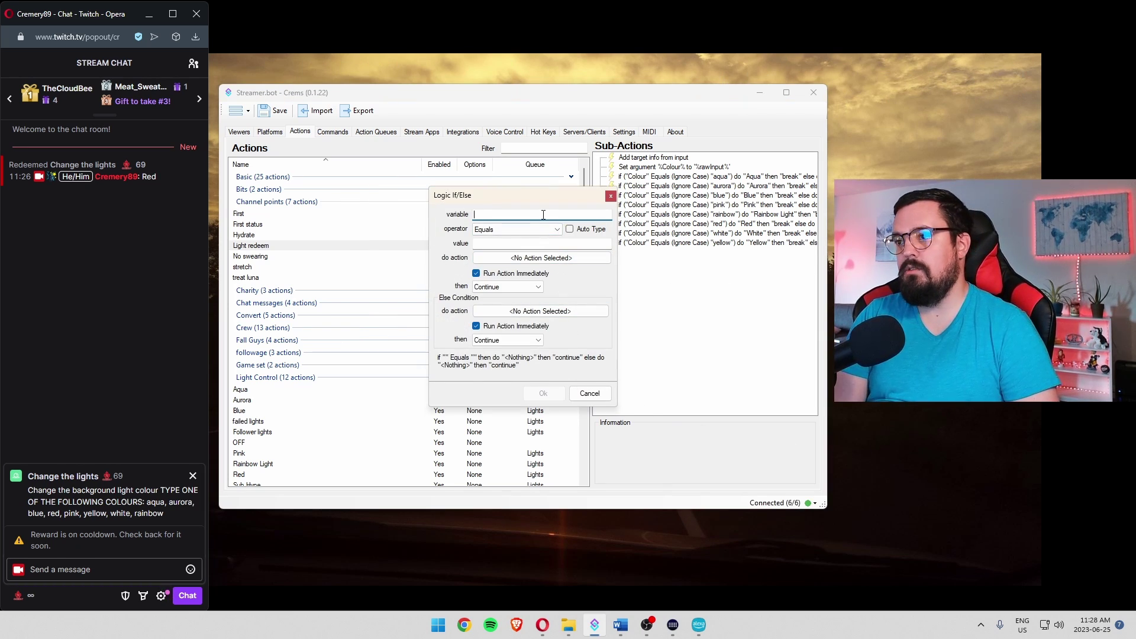
- Define the If/Else condition with the variable Colour, the operator Equals (Ignore Case) and the value off
text(Colour)
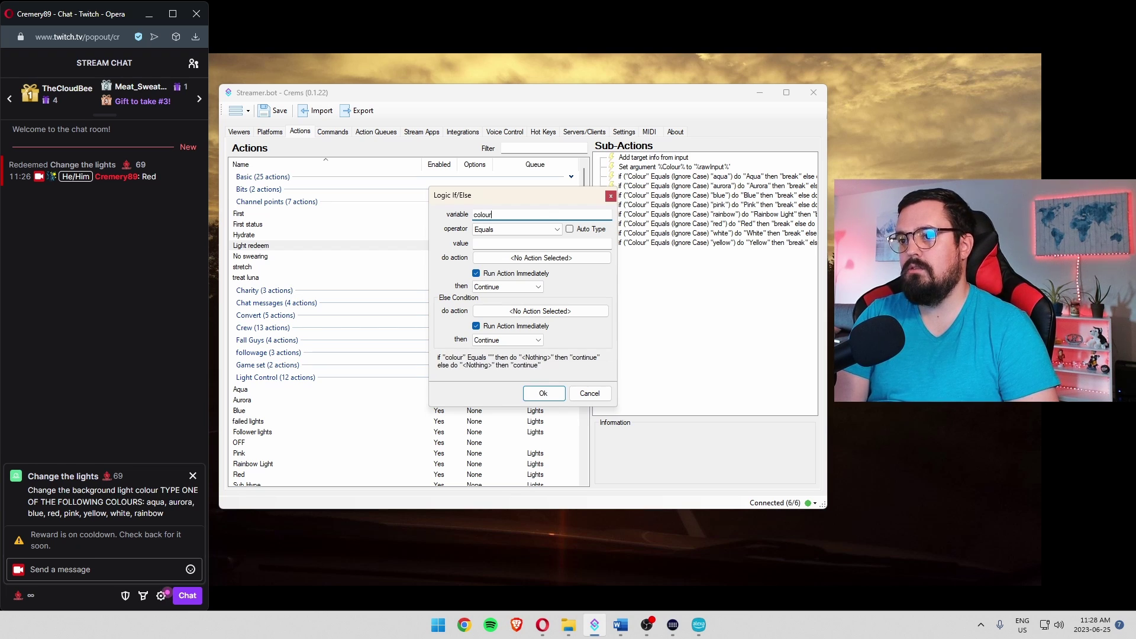
click(519, 243)
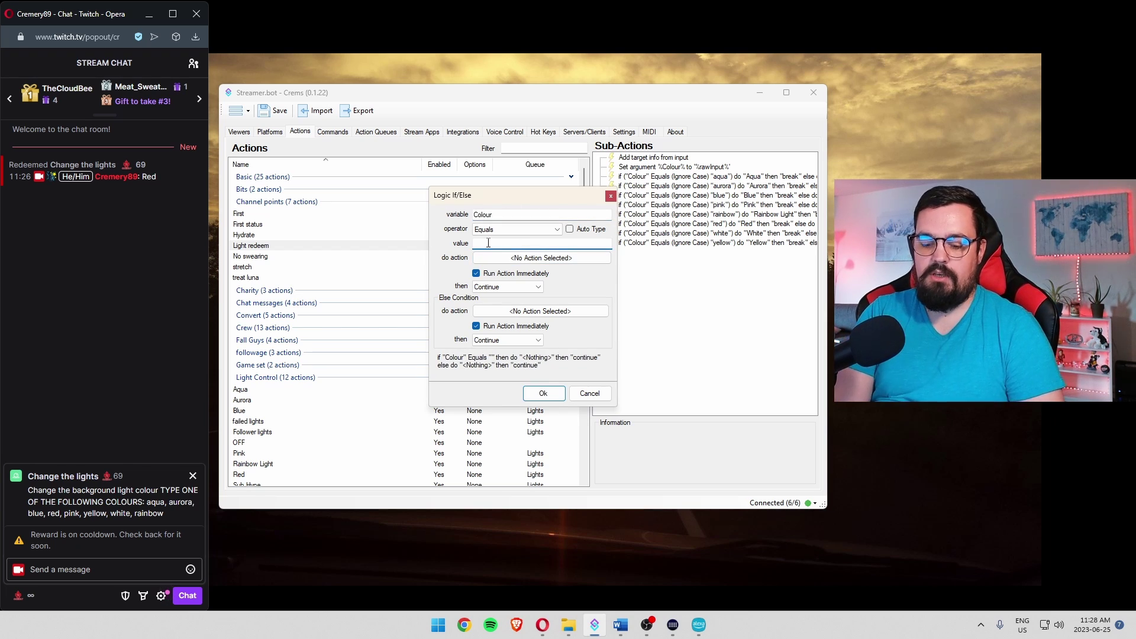
text(off)
click(529, 230)
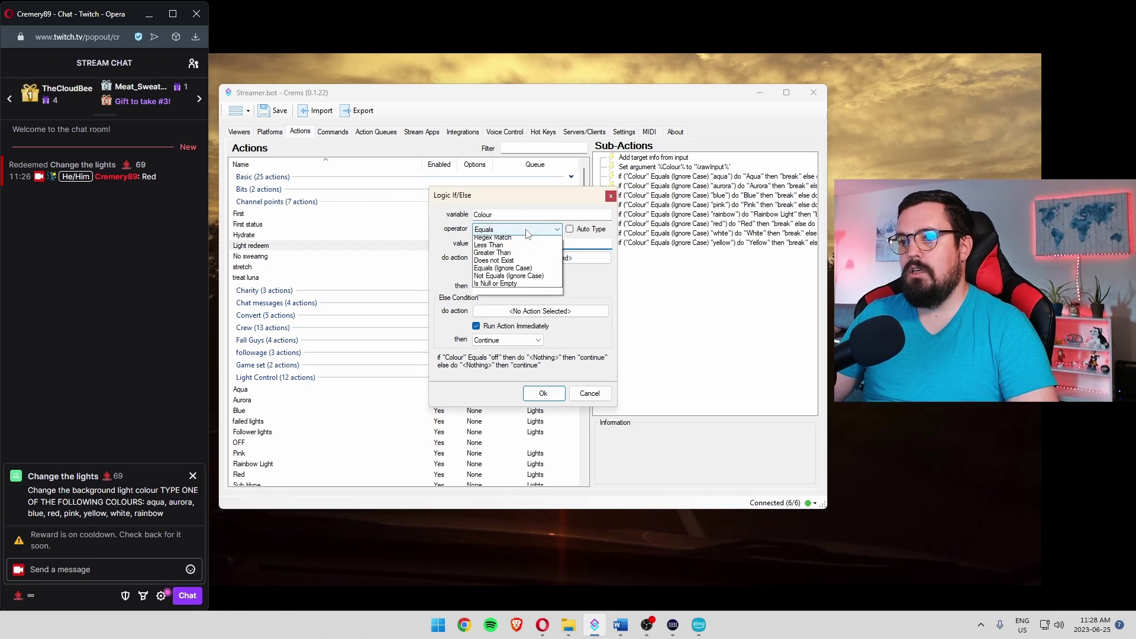
click(545, 296)
click(543, 292)
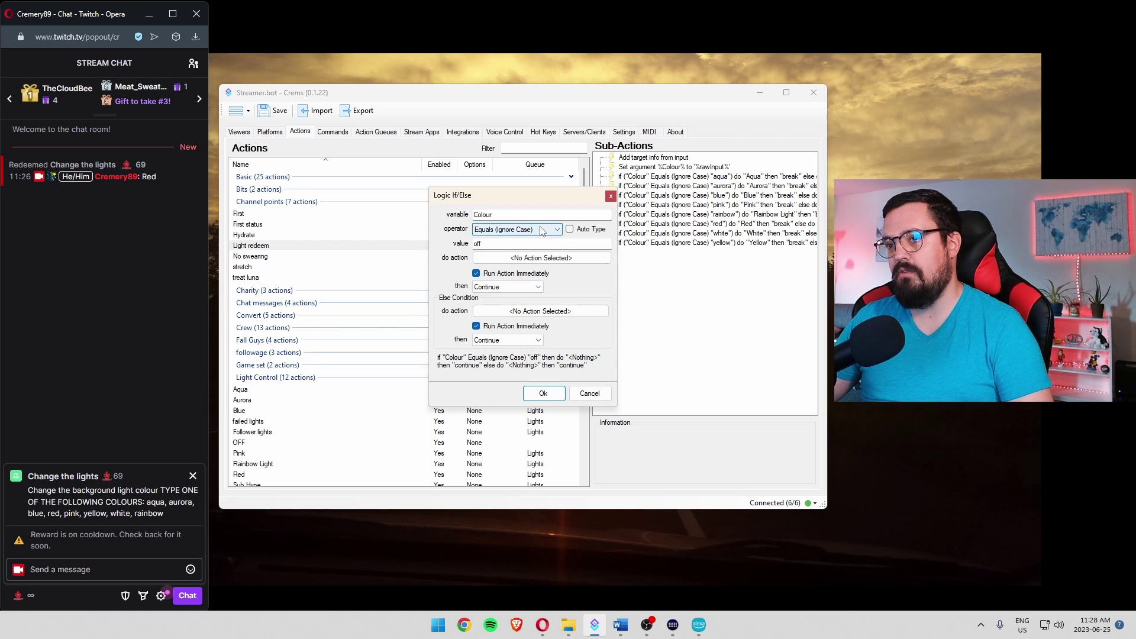
- Assign the OFF action from the Light Control group as the action run when the condition is met
click(536, 258)
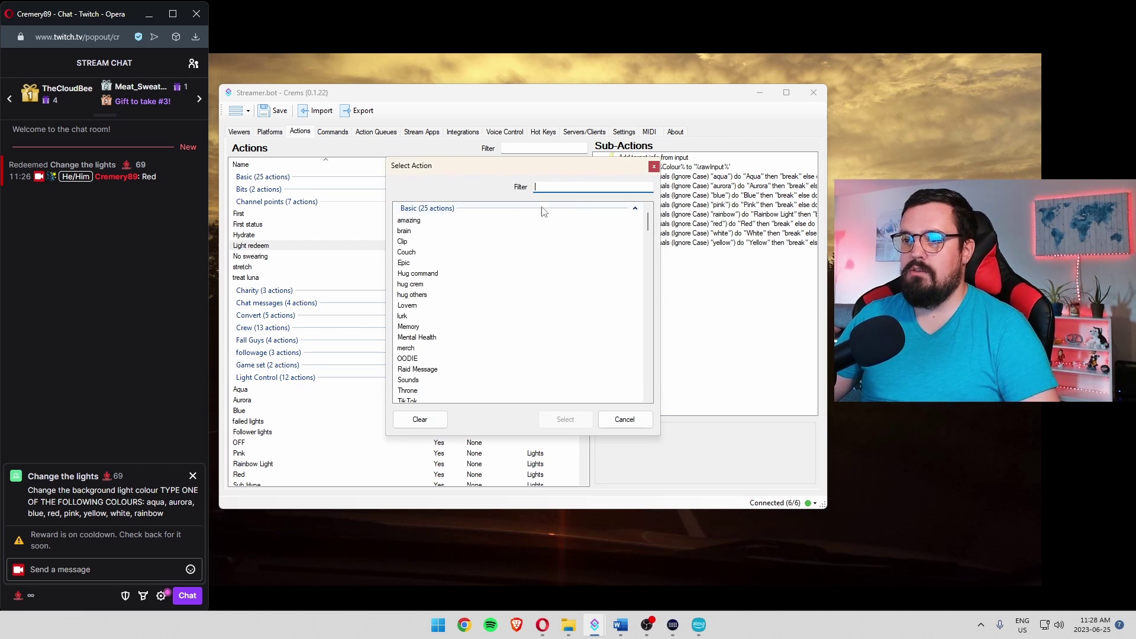
text(off)
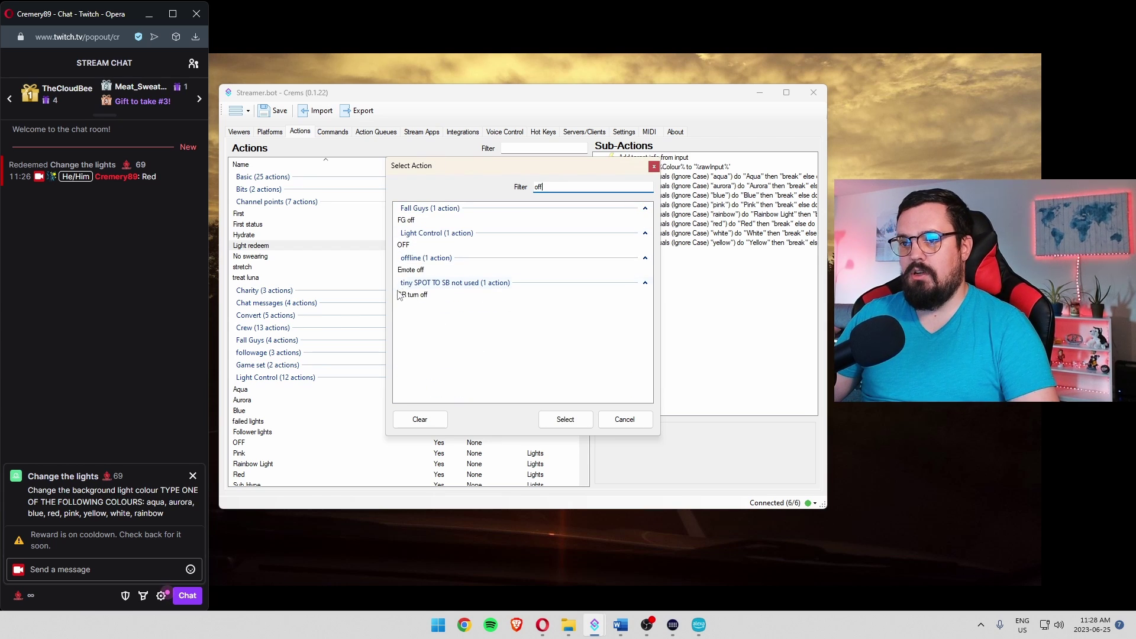
click(412, 246)
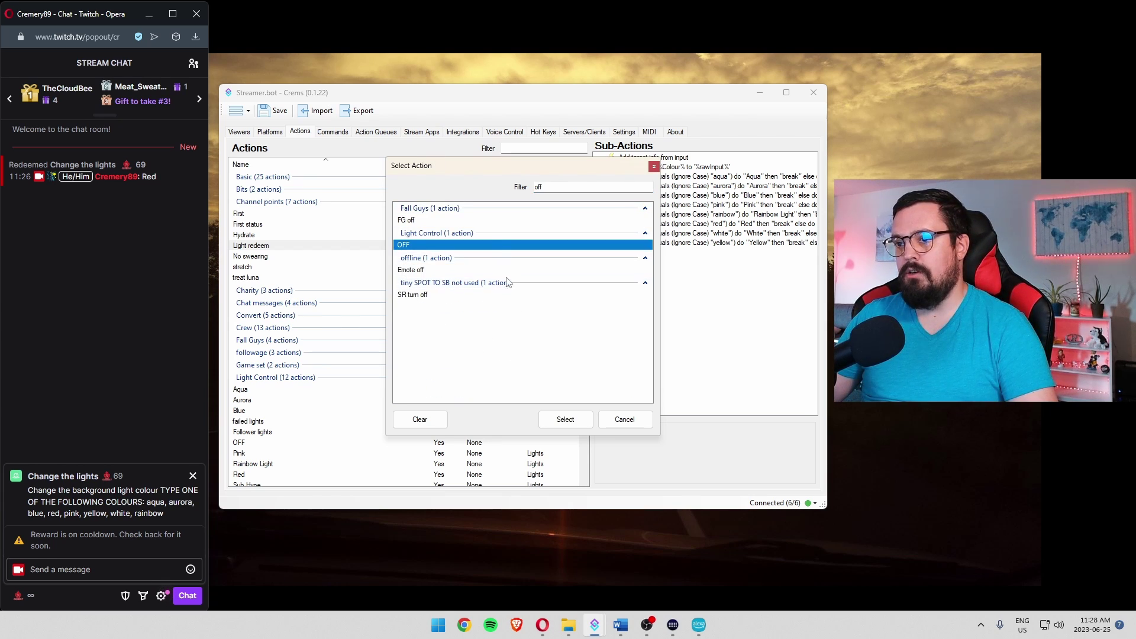
click(565, 418)
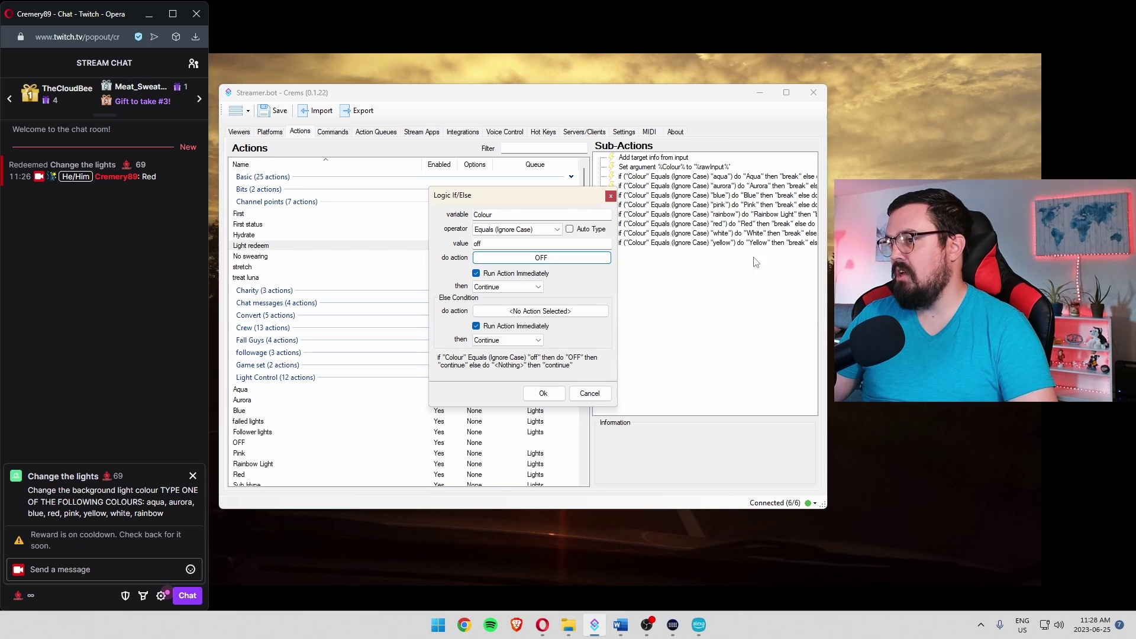
- Make the matching condition Break after its action, confirm the If/Else sub-action, and save the Streamer.bot configuration
click(508, 287)
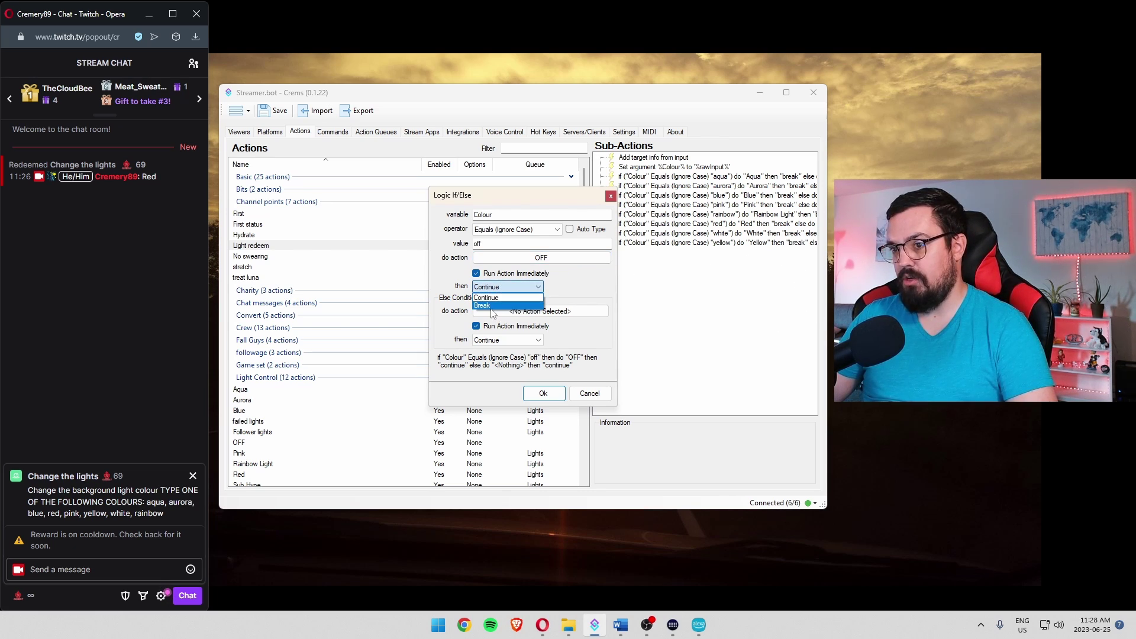
click(492, 305)
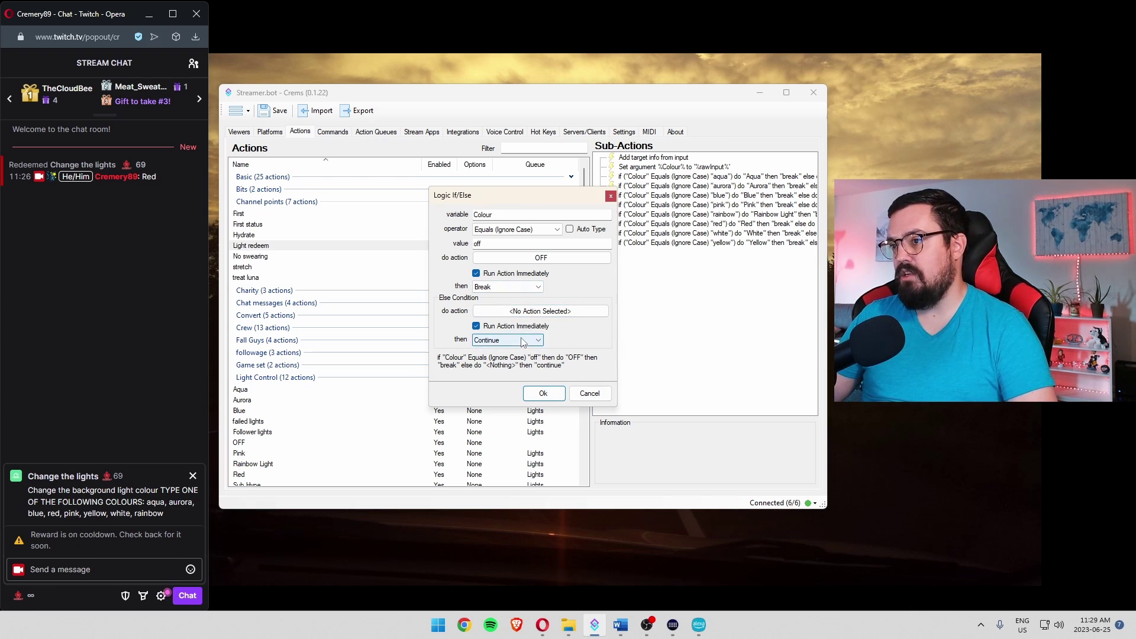
click(543, 393)
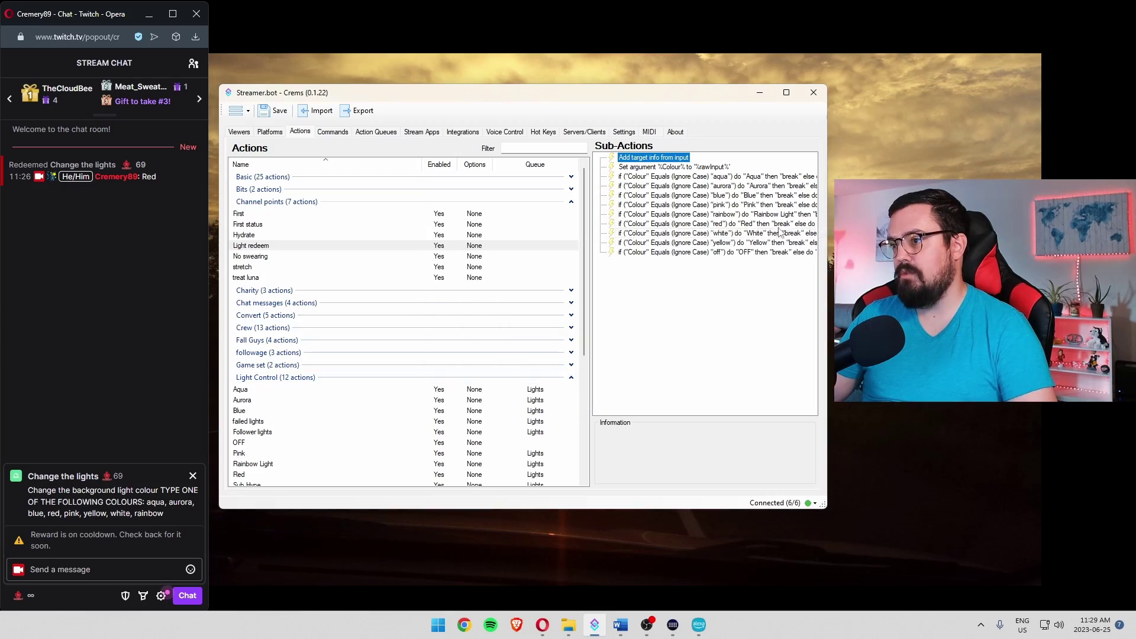
click(275, 110)
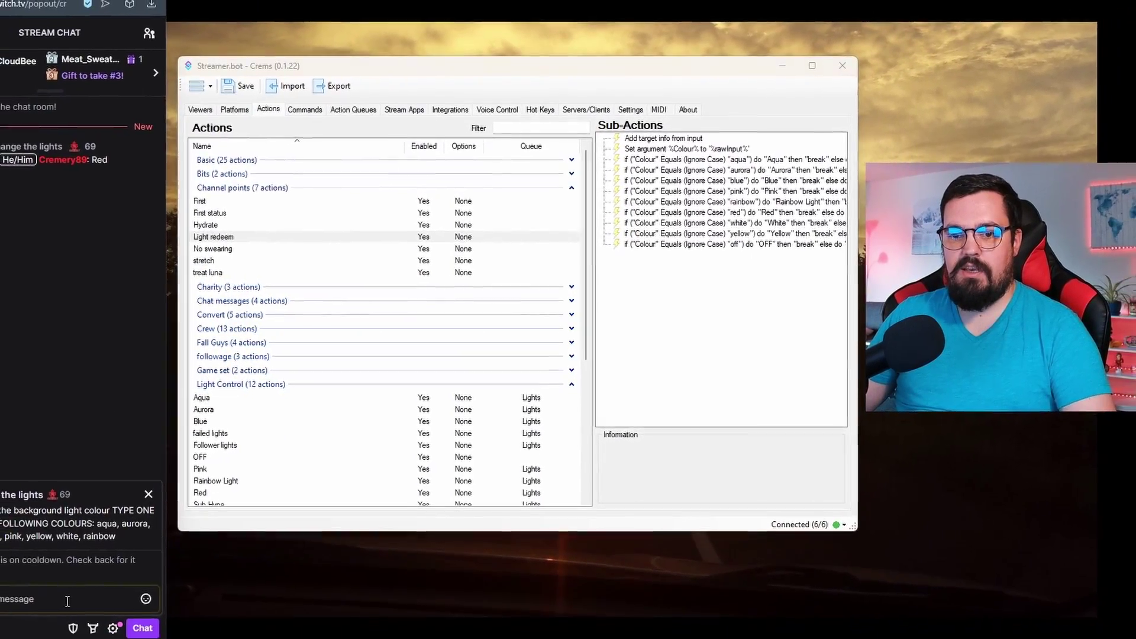
- Switch to the Twitch chat and redeem the Change the lights reward with the message off
click(104, 580)
text(off)
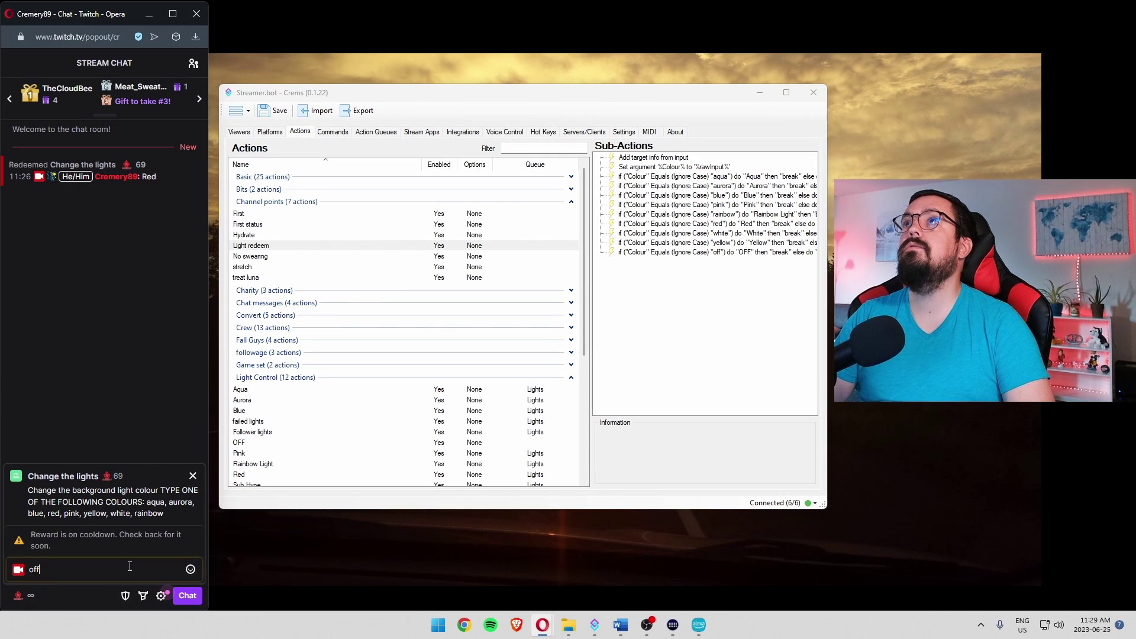
key(Return)
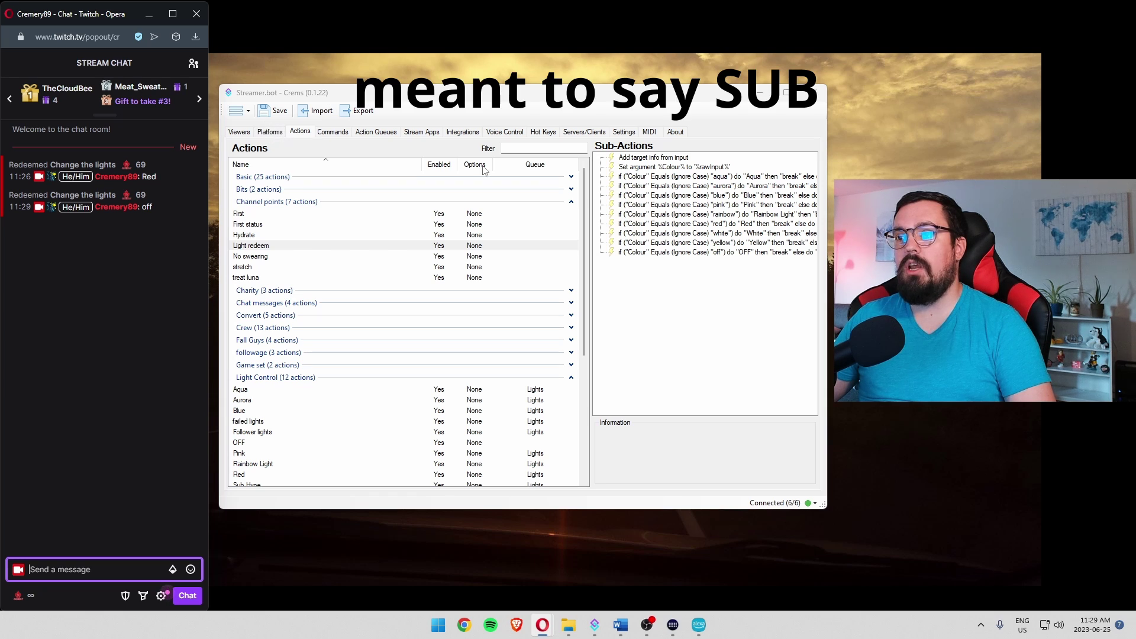
- Return to Streamer.bot and review the actions assigned to the Twitch Sub event
click(271, 132)
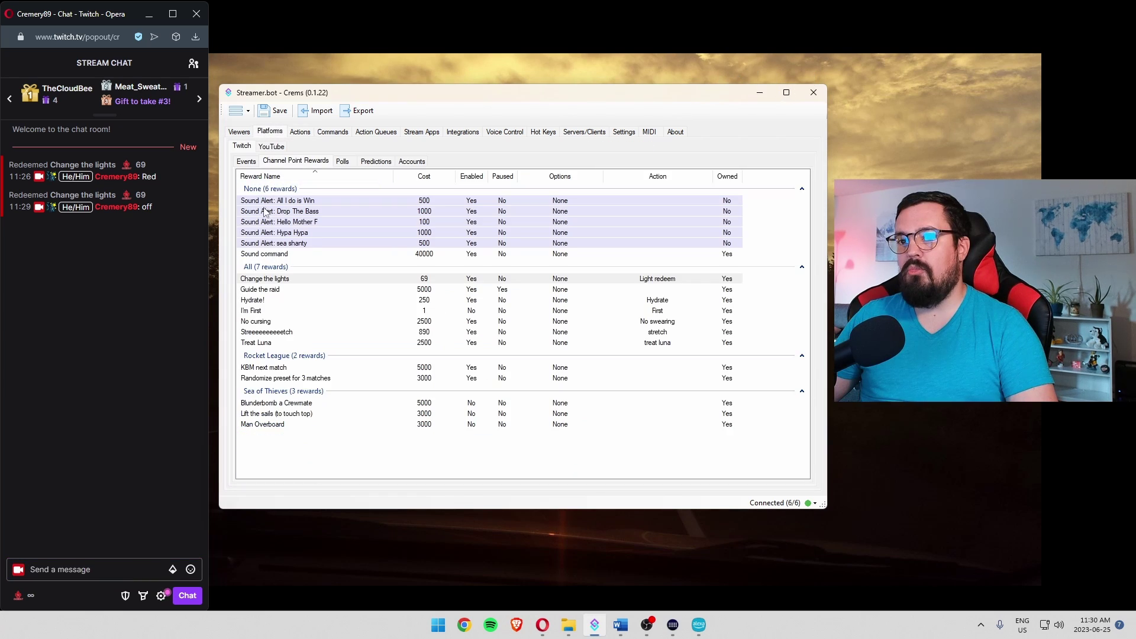
click(248, 162)
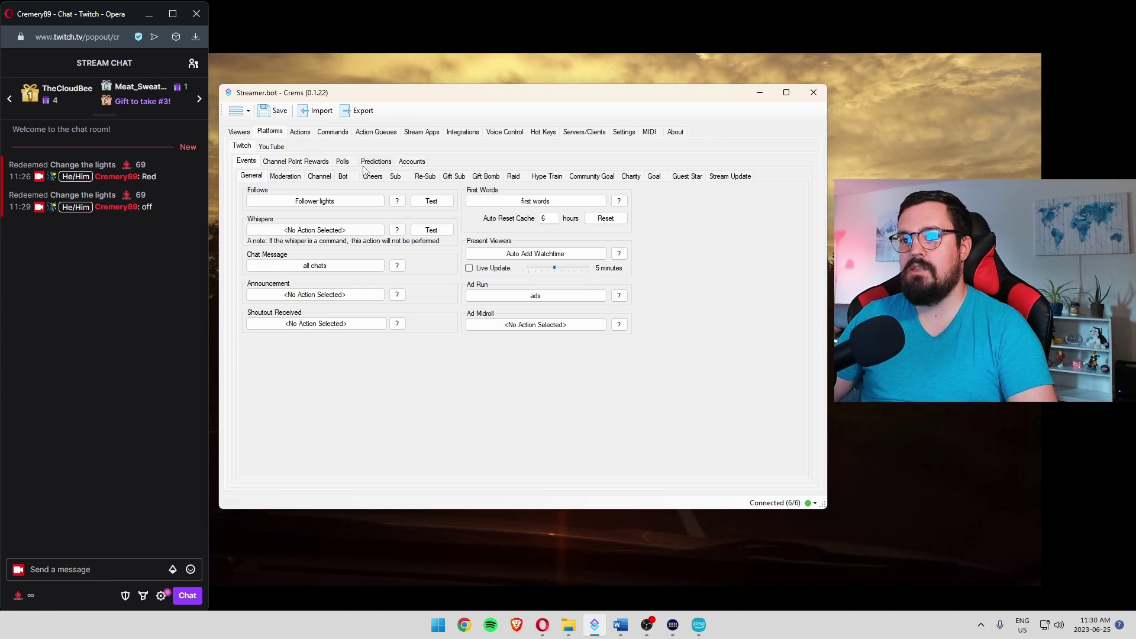
click(395, 176)
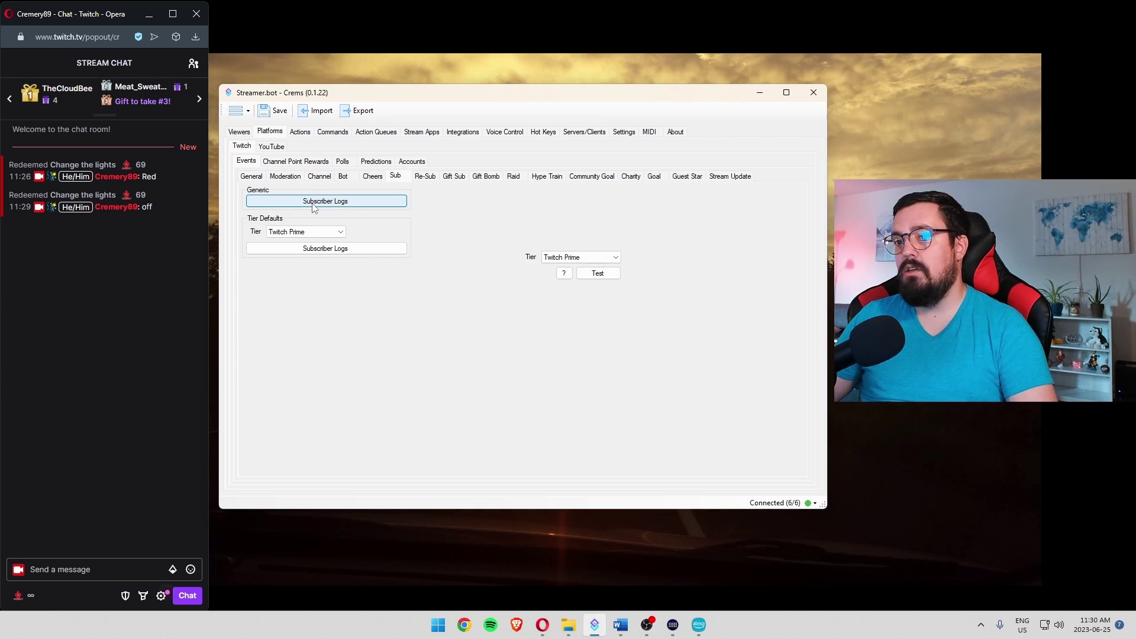
- Filter the actions by "sub" and examine the Subscriber Logs sub-actions, including the Sub Hype action
click(300, 136)
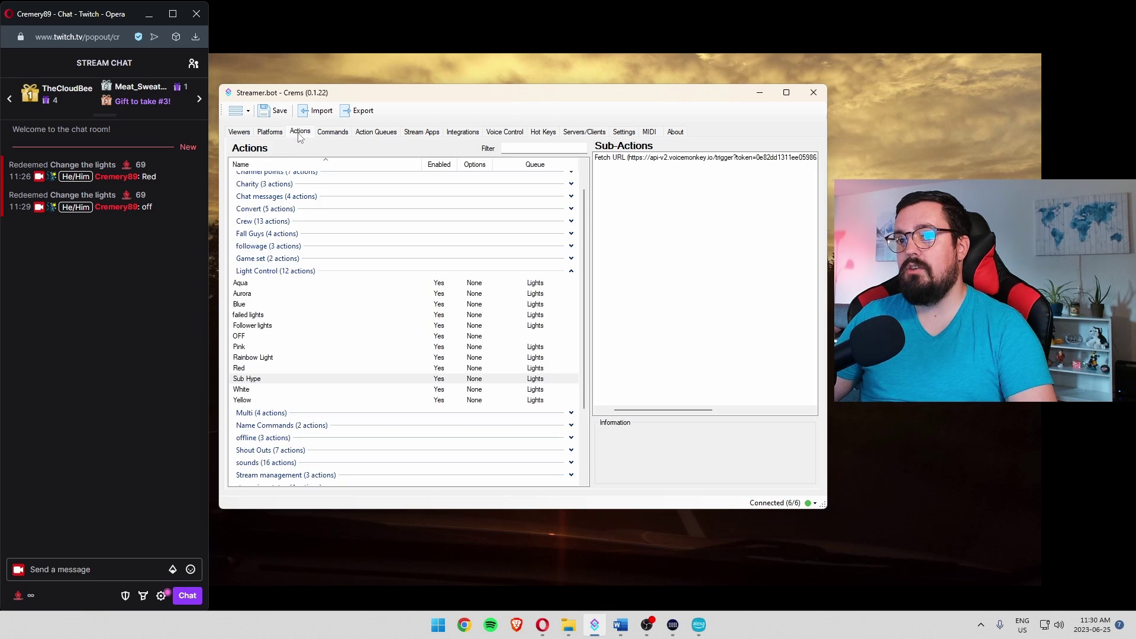
scroll(316, 240, up, 1)
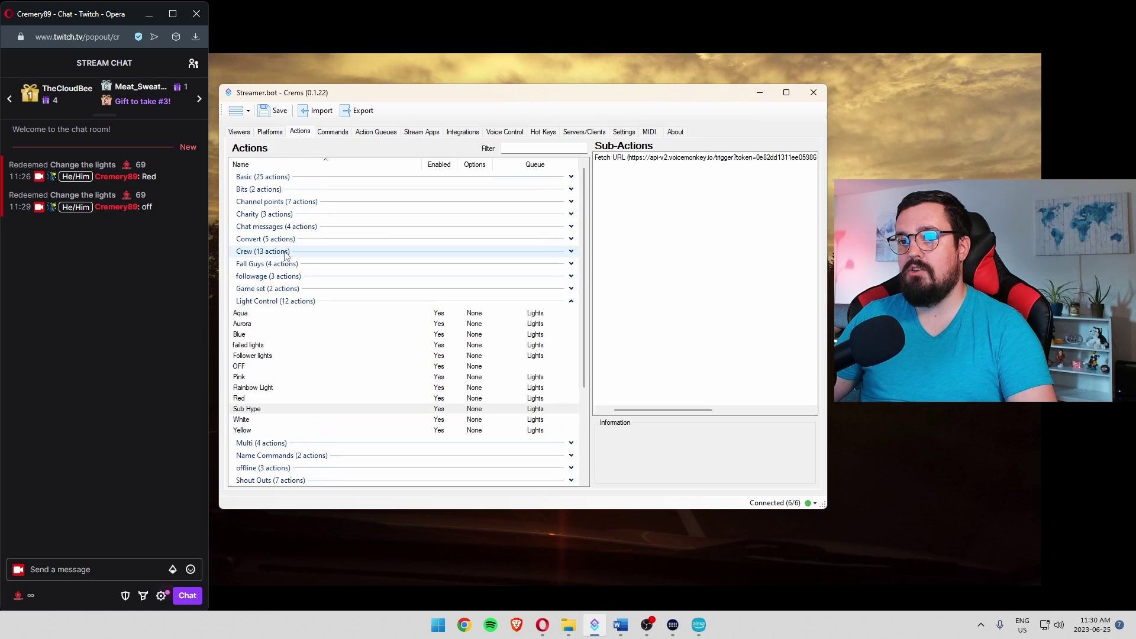
click(531, 147)
text(sub)
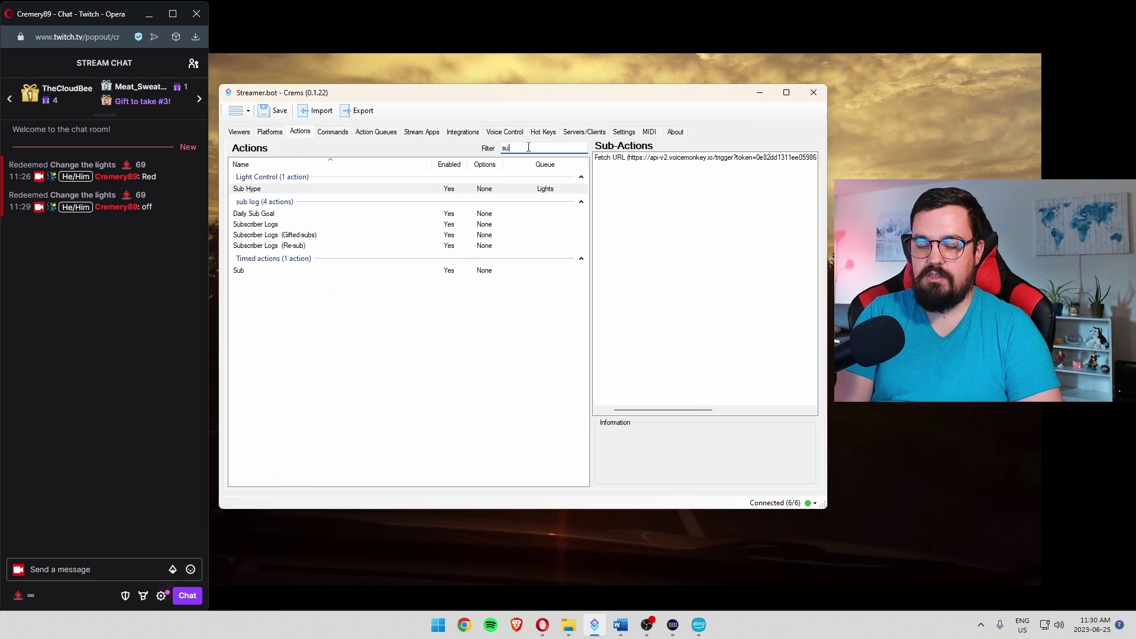
click(272, 227)
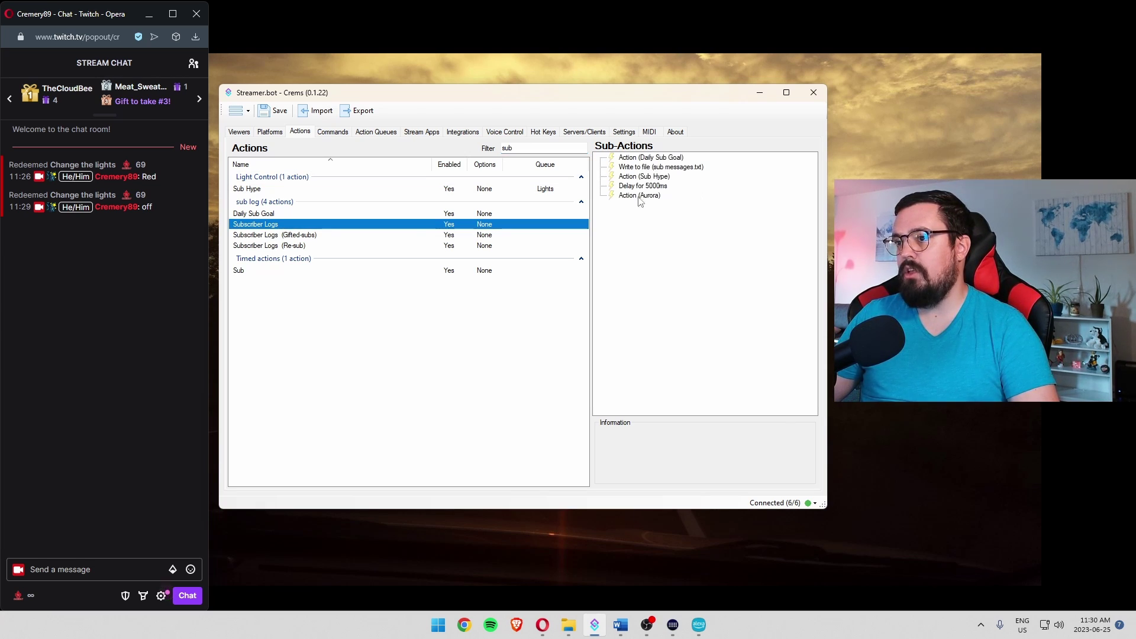
click(644, 178)
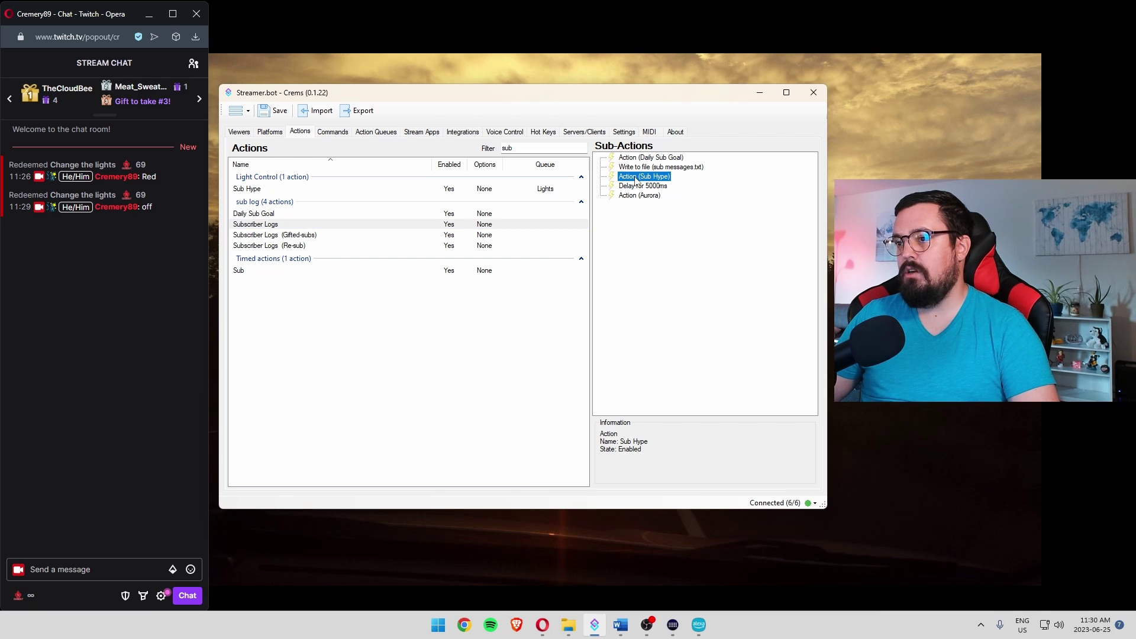